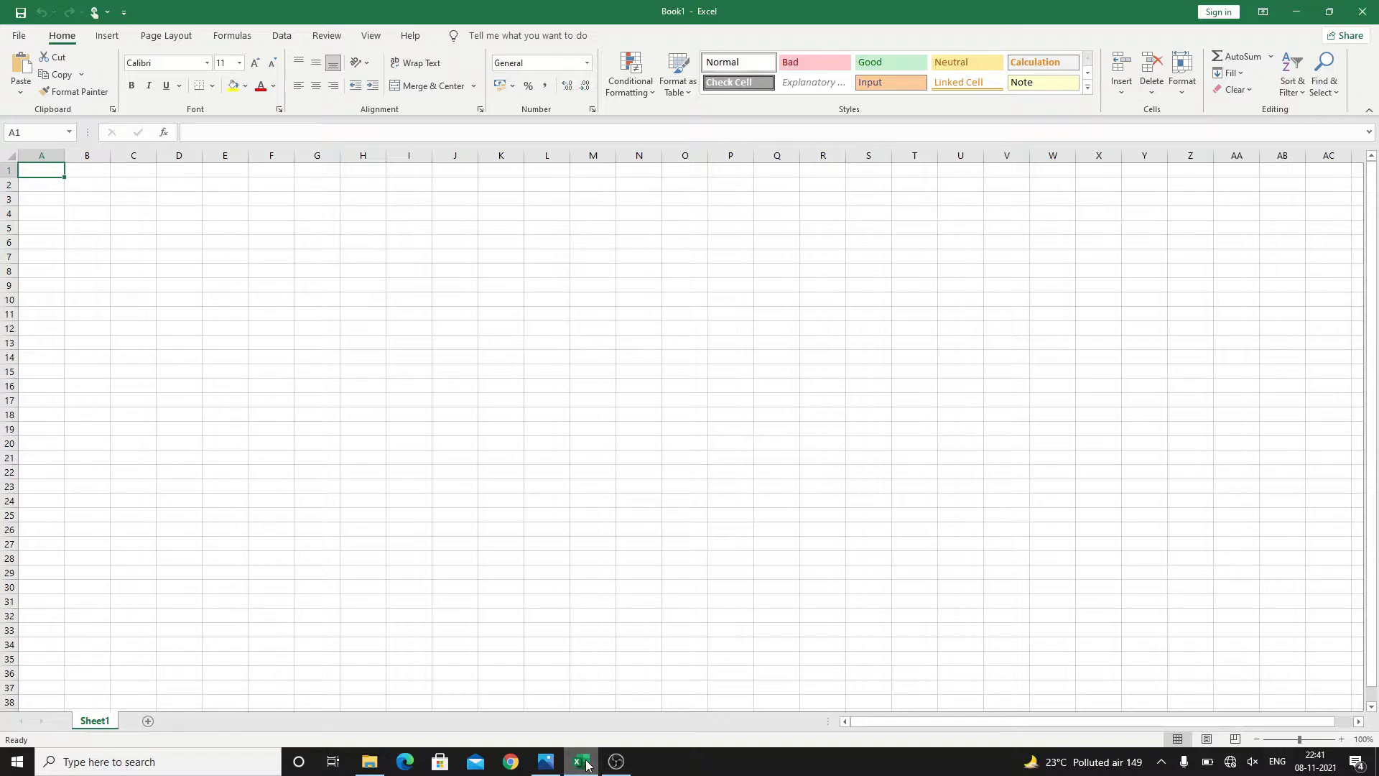
Enter the number 1 in cell D2 of the blank sheet.
left_click_drag(1298, 739, 1328, 740)
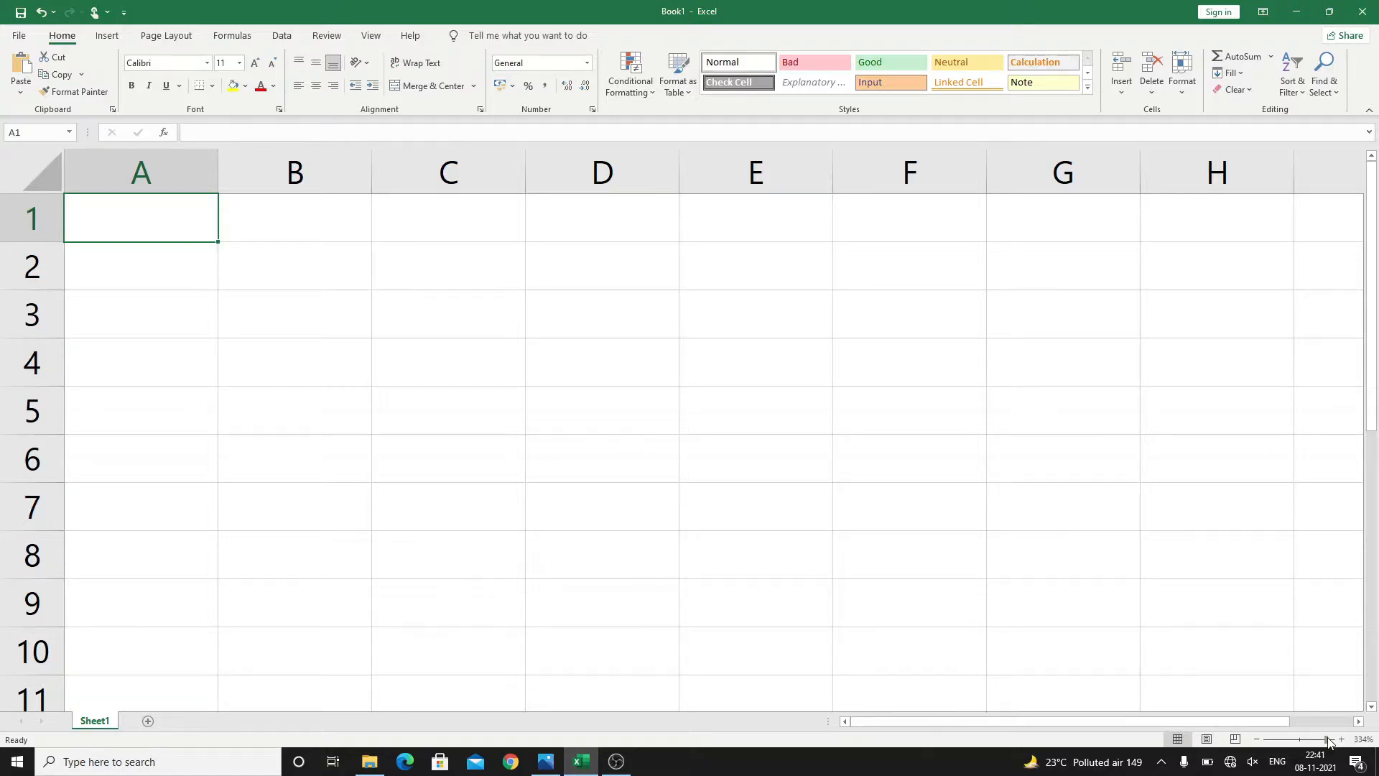
double_click(584, 263)
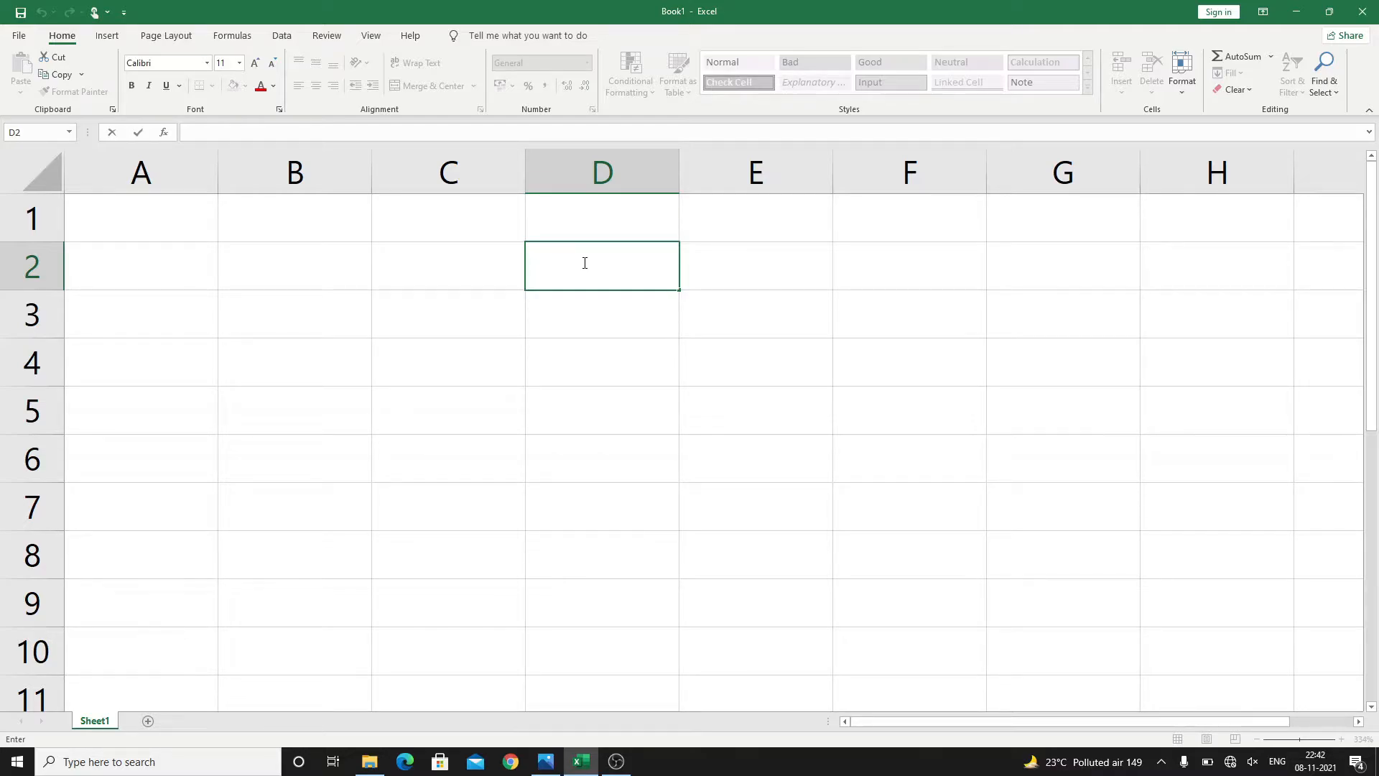
type("1")
key("Return")
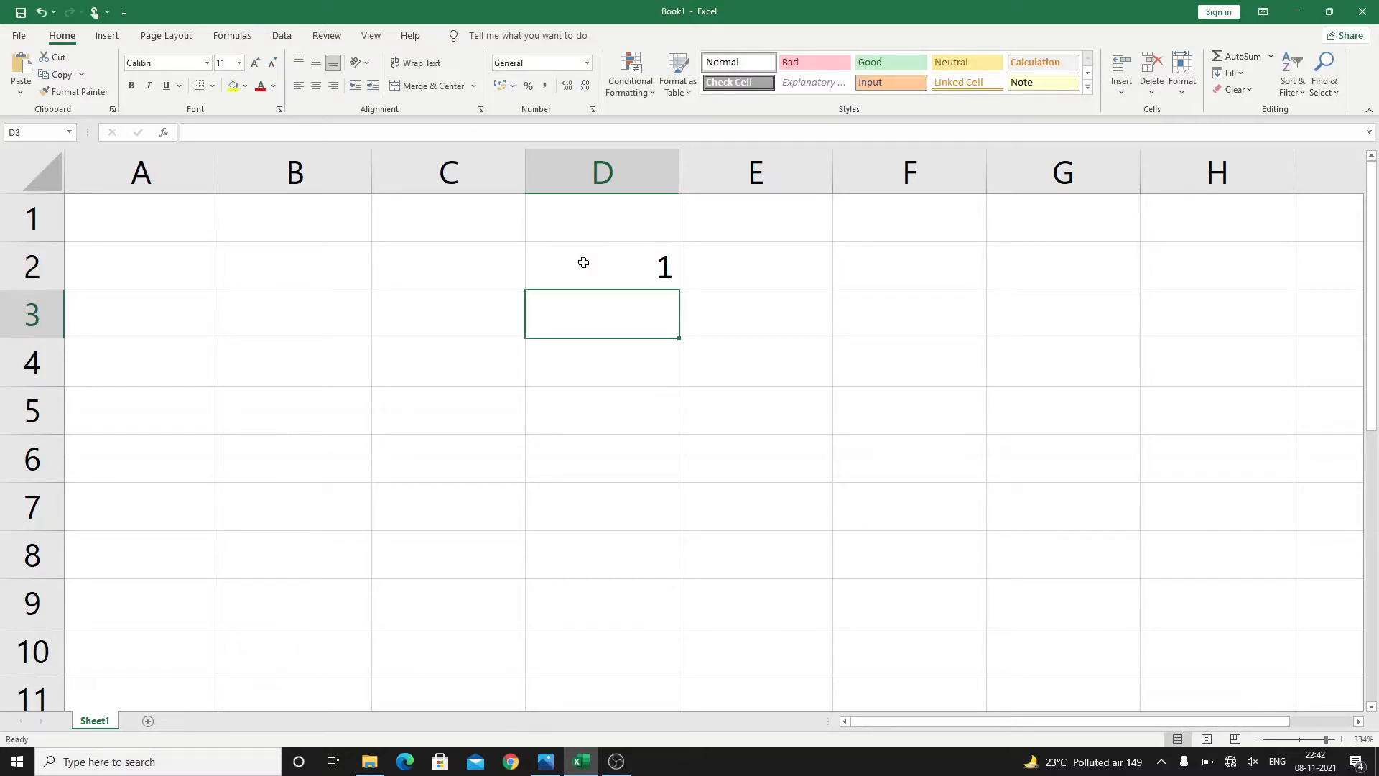
Fill D2 down to D7 with AutoFill and apply the Fill Series option so the numbers run 1 to 6.
left_click(584, 263)
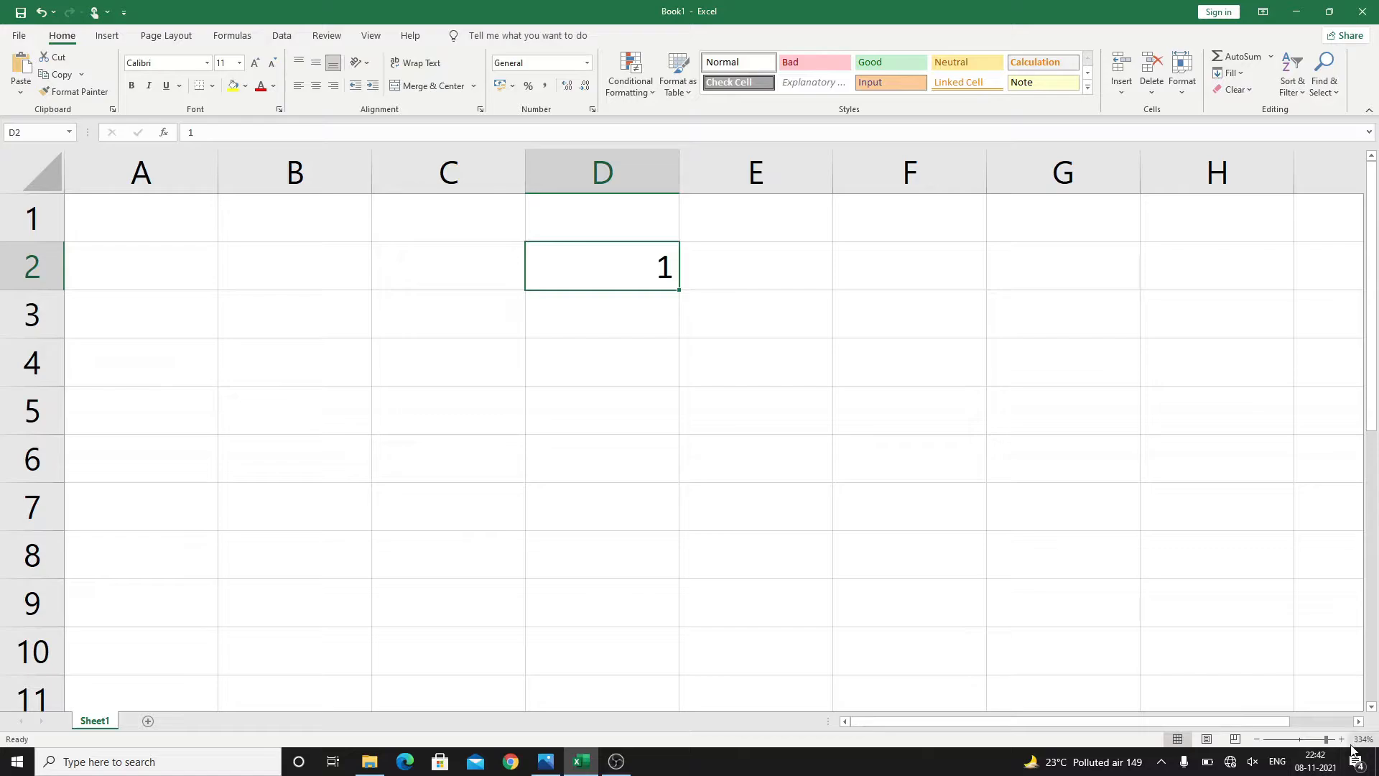
left_click_drag(1327, 740, 1336, 741)
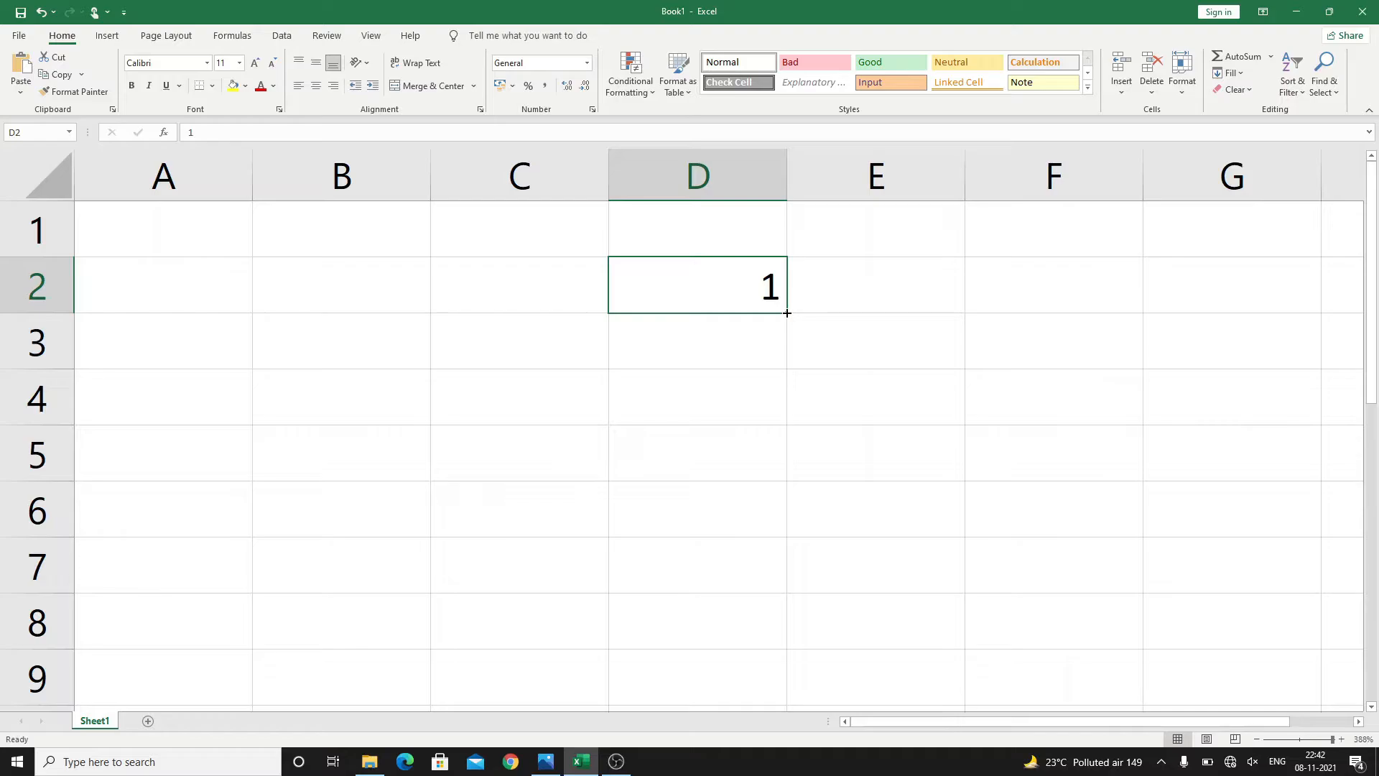
left_click_drag(788, 313, 785, 586)
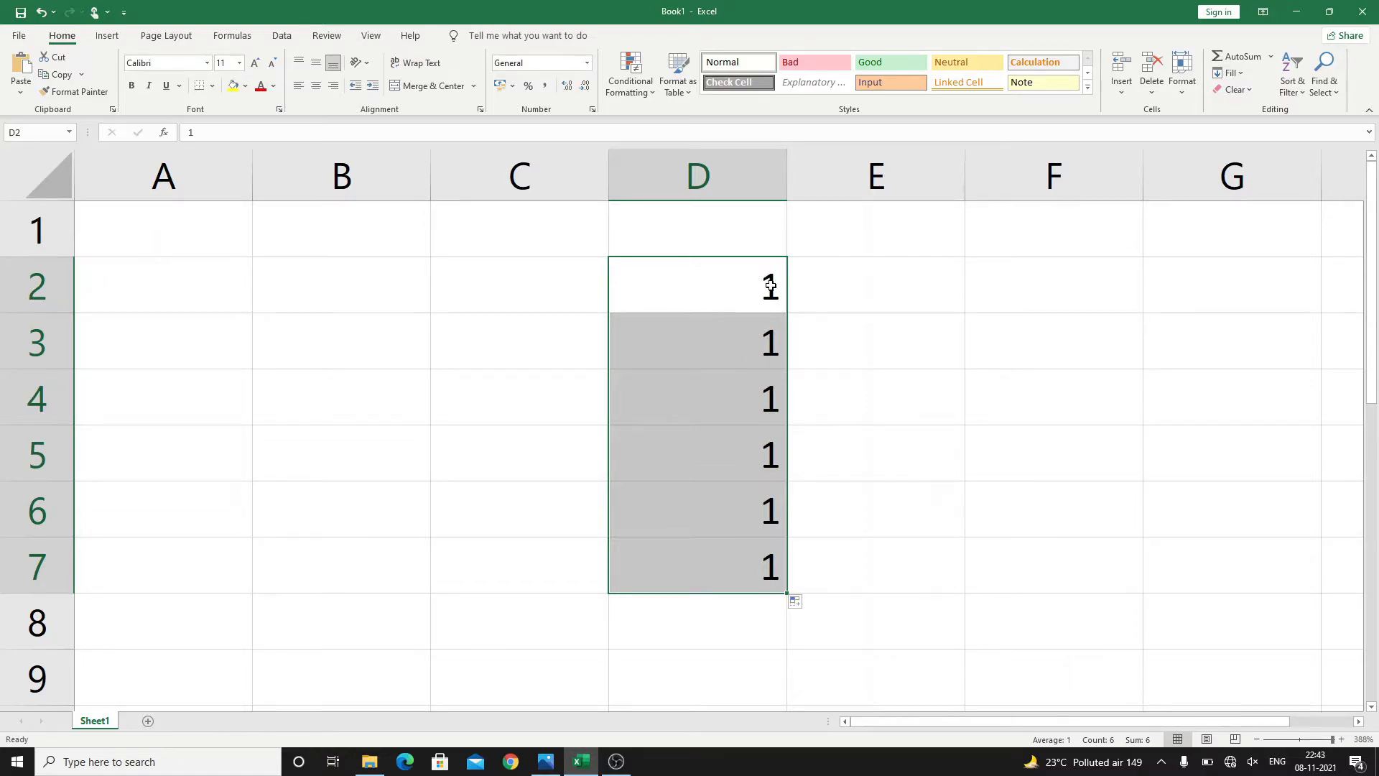
left_click(801, 603)
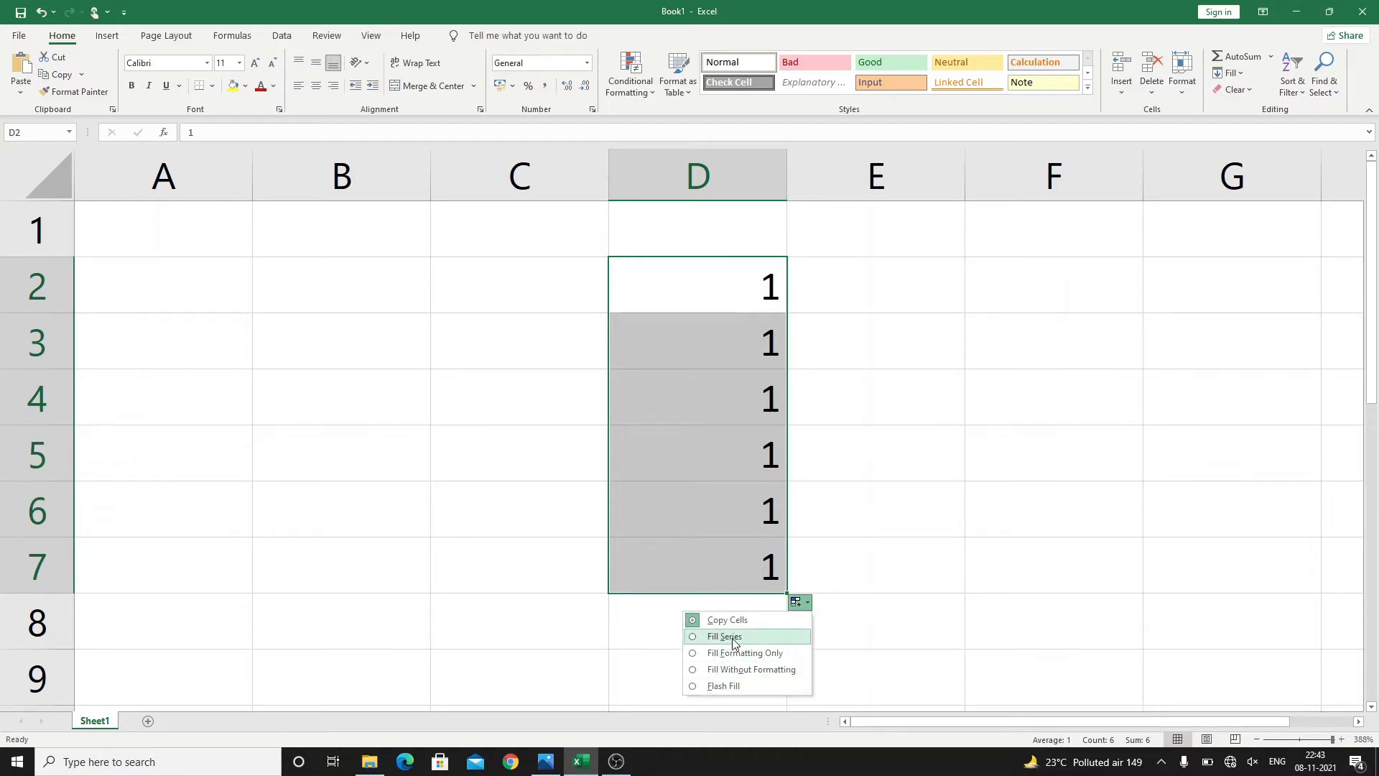
left_click(692, 638)
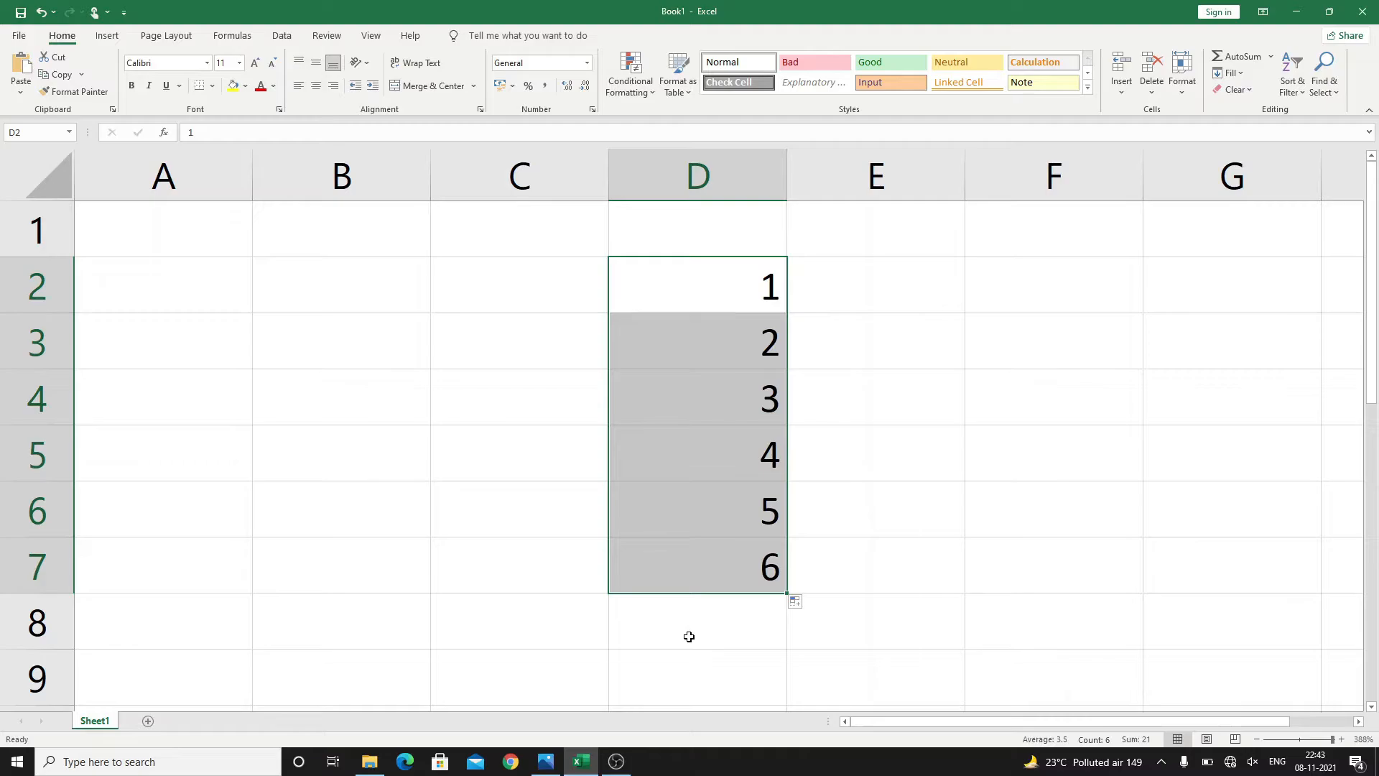
Extend the number series in column D down to D13 and review its AutoFill options.
mouse_move(788, 595)
left_mouse_down()
mouse_move(781, 752)
mouse_move(787, 604)
left_mouse_up()
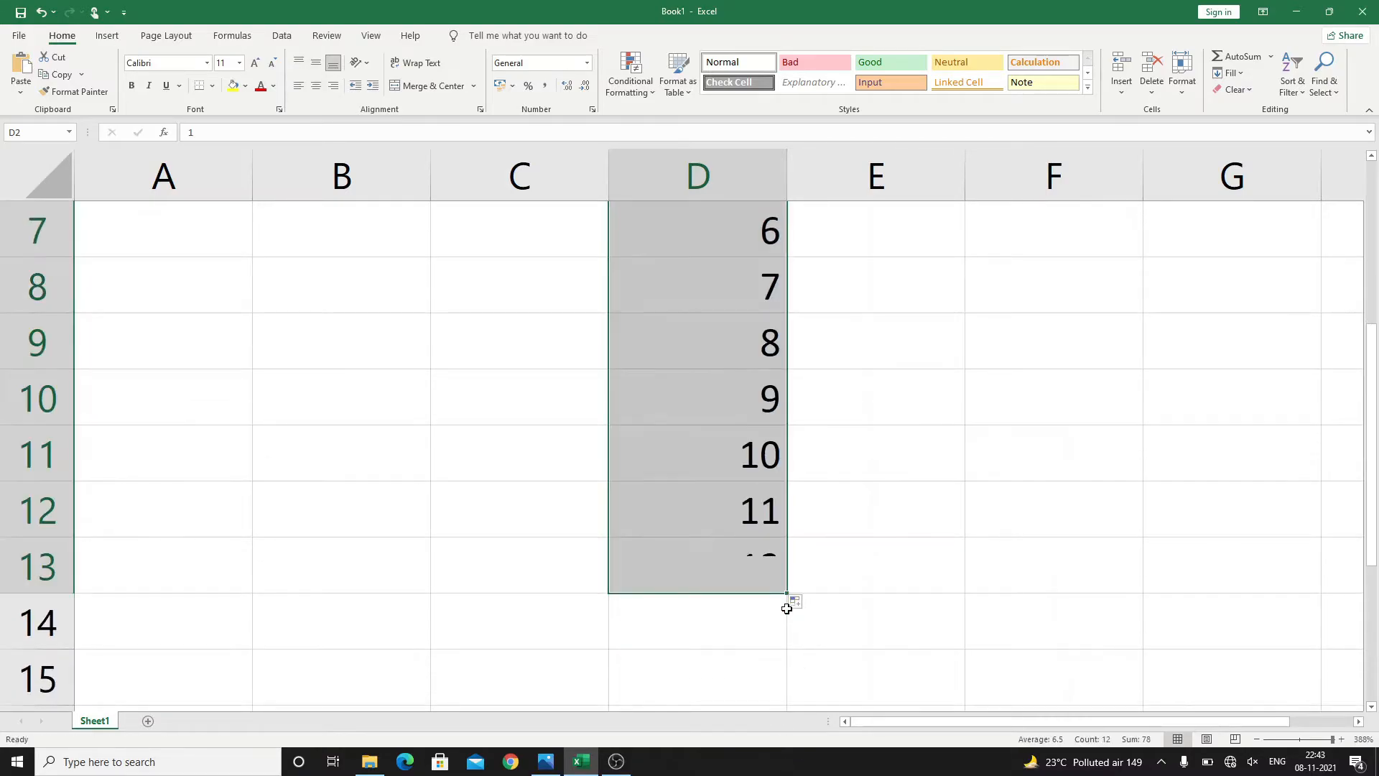
left_click_drag(1374, 464, 1373, 420)
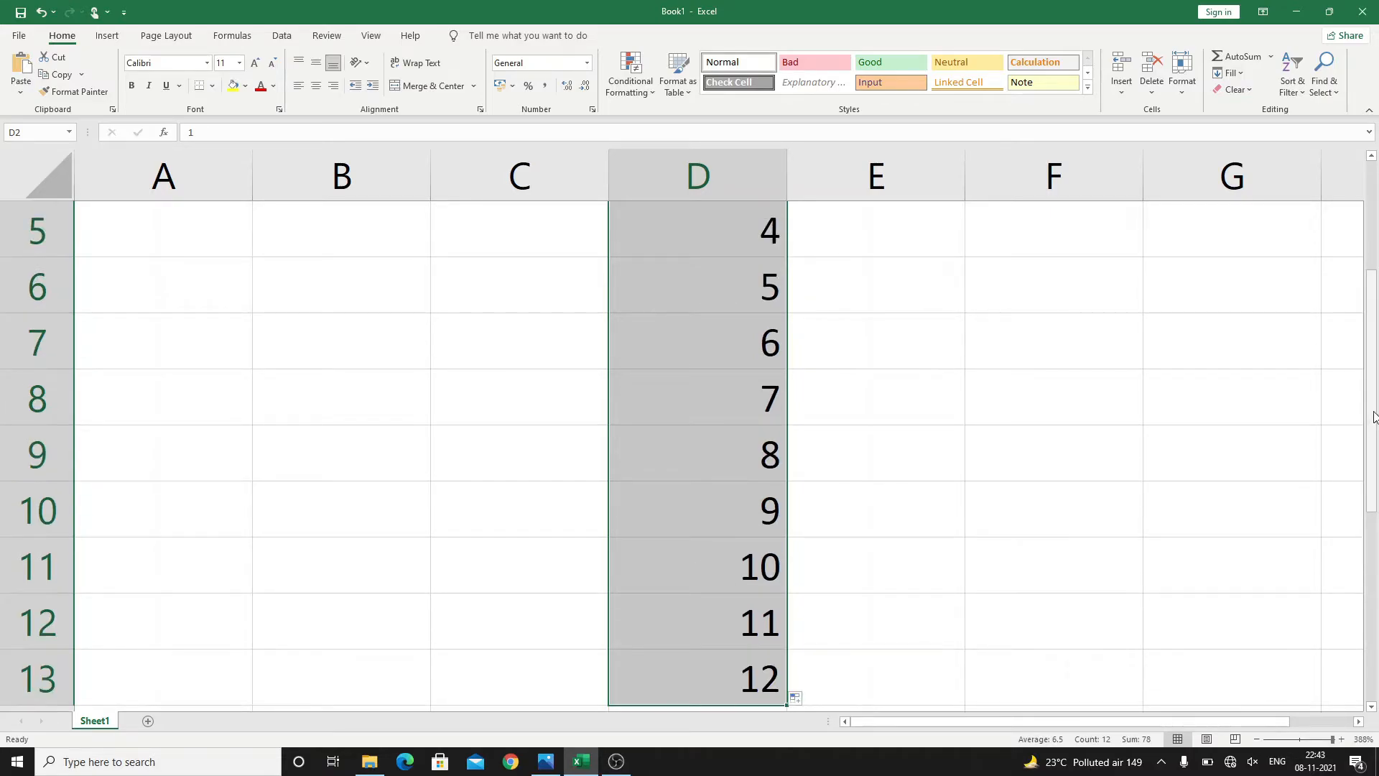
left_click_drag(1374, 403, 1377, 329)
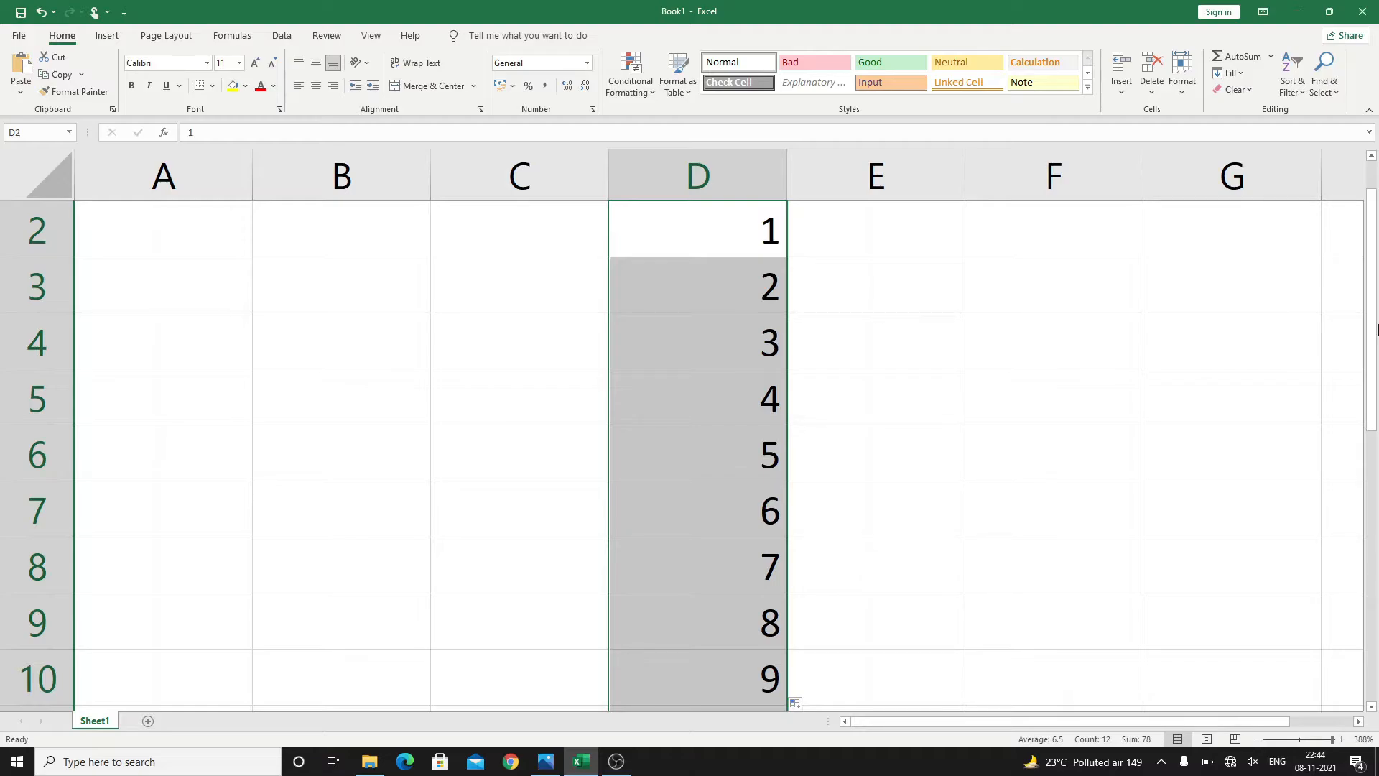
left_click(795, 703)
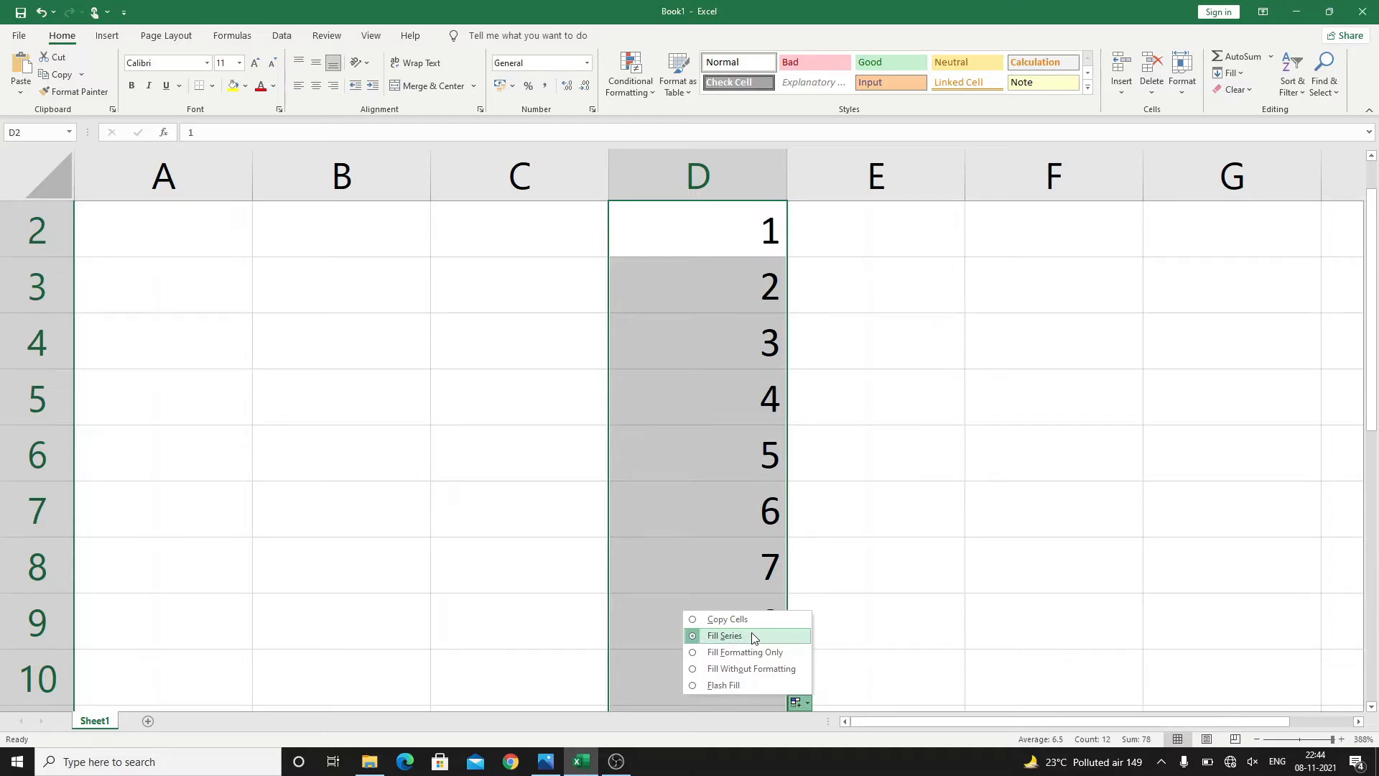
left_click(837, 522)
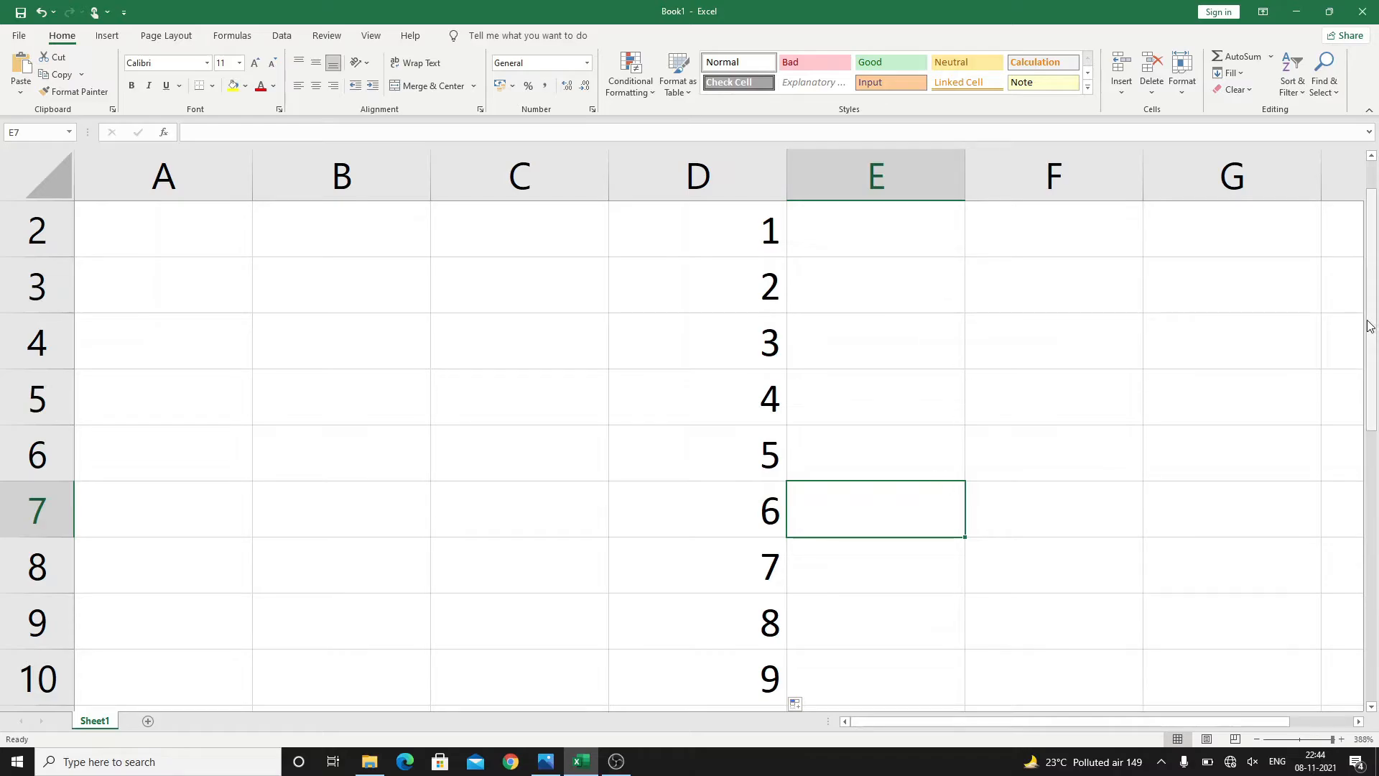
Enter JAN in cell C2, beside the start of the number series.
left_click_drag(1371, 327, 1372, 263)
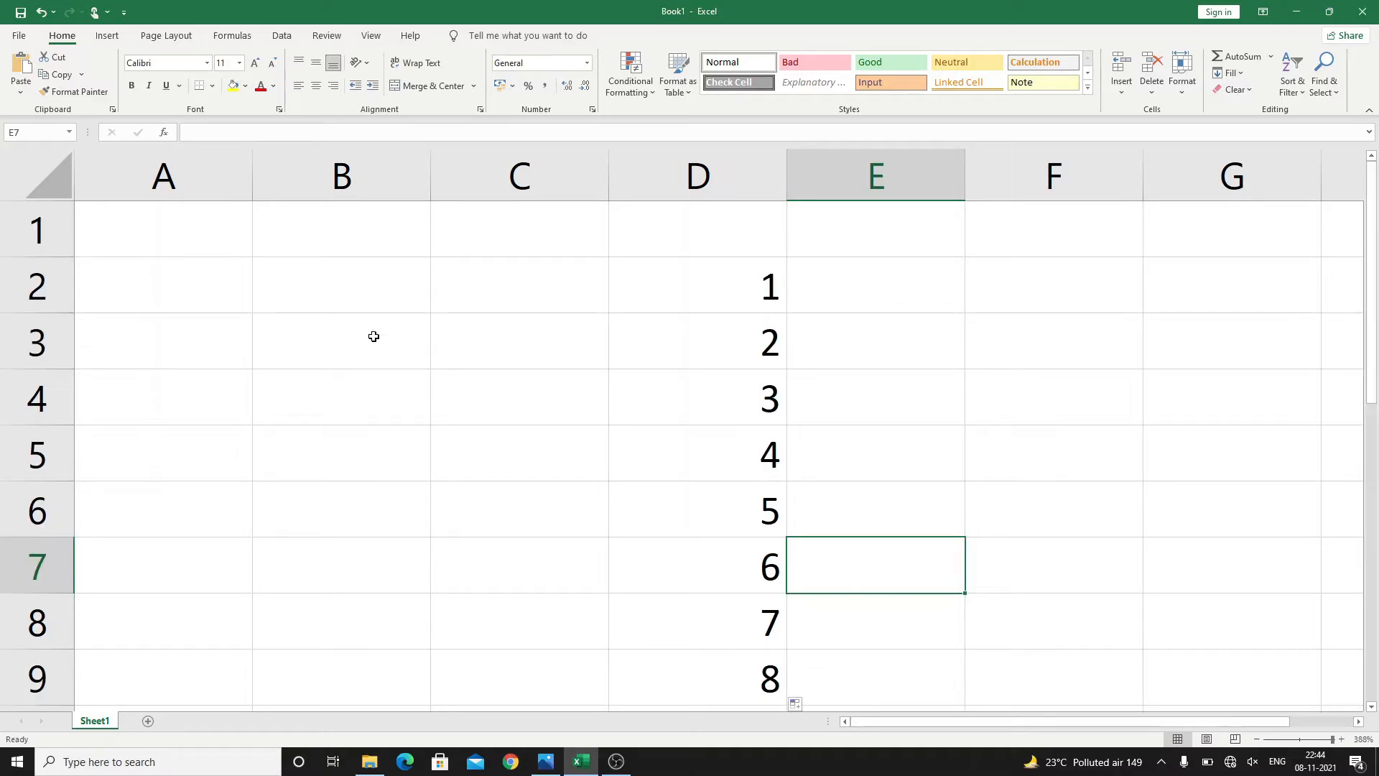
double_click(474, 290)
type("J")
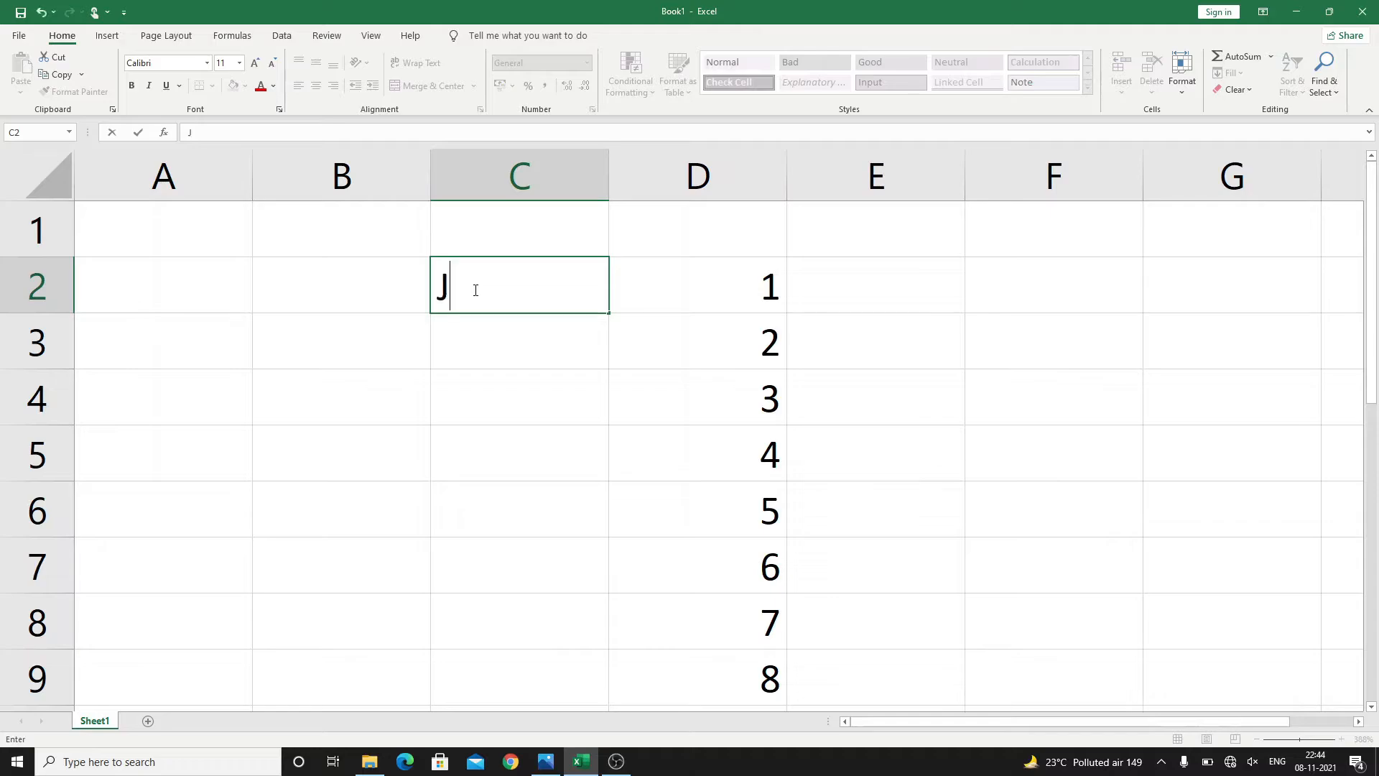
type("AN")
key("Return")
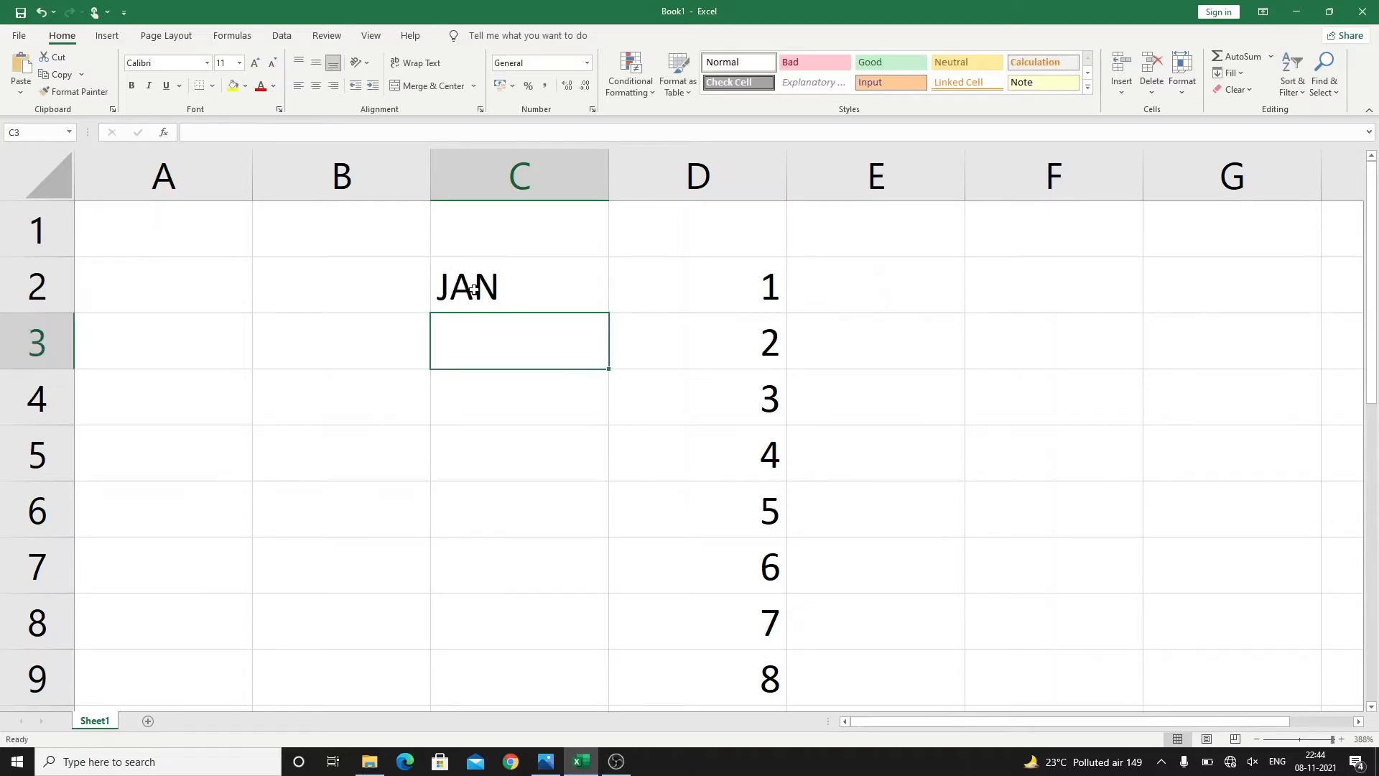
AutoFill the month abbreviations from C2 down to OCT in C11.
left_click(506, 260)
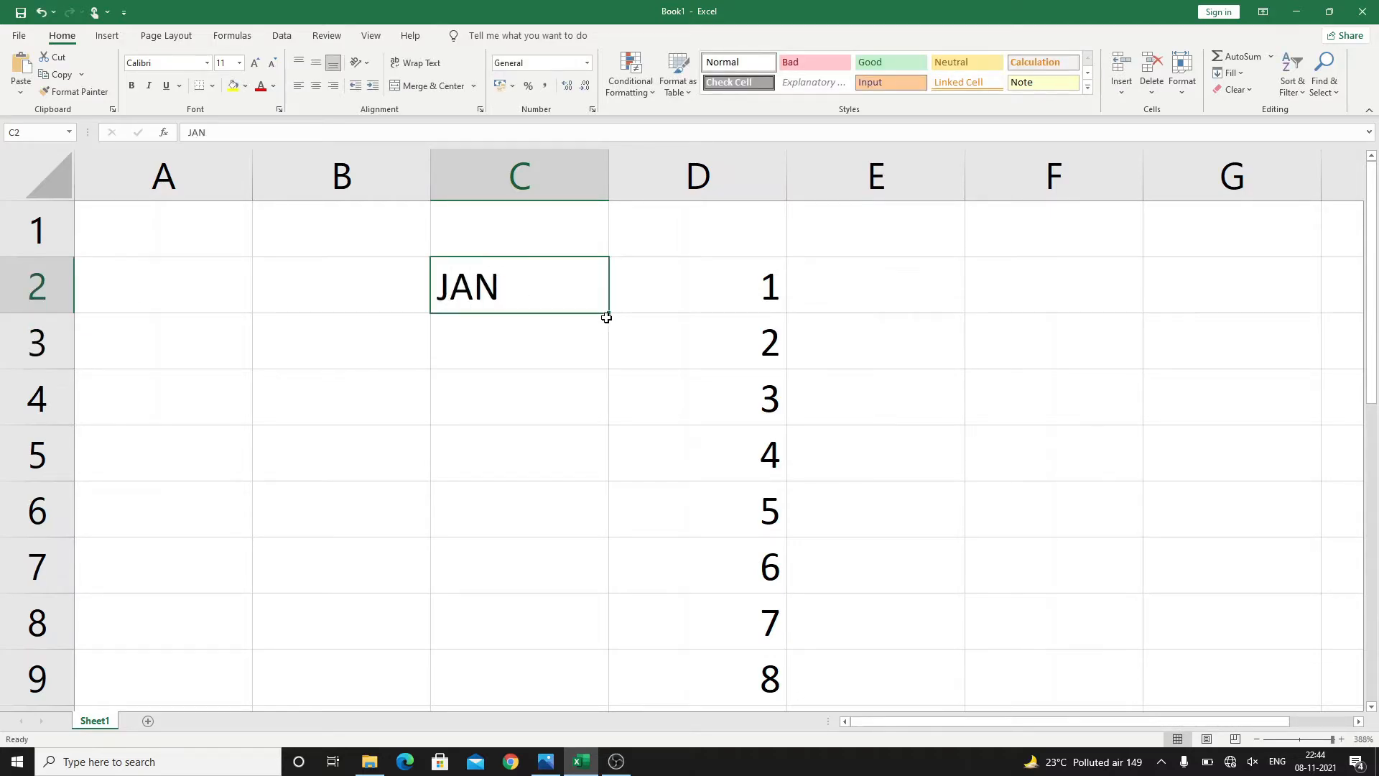
left_click_drag(607, 312, 579, 625)
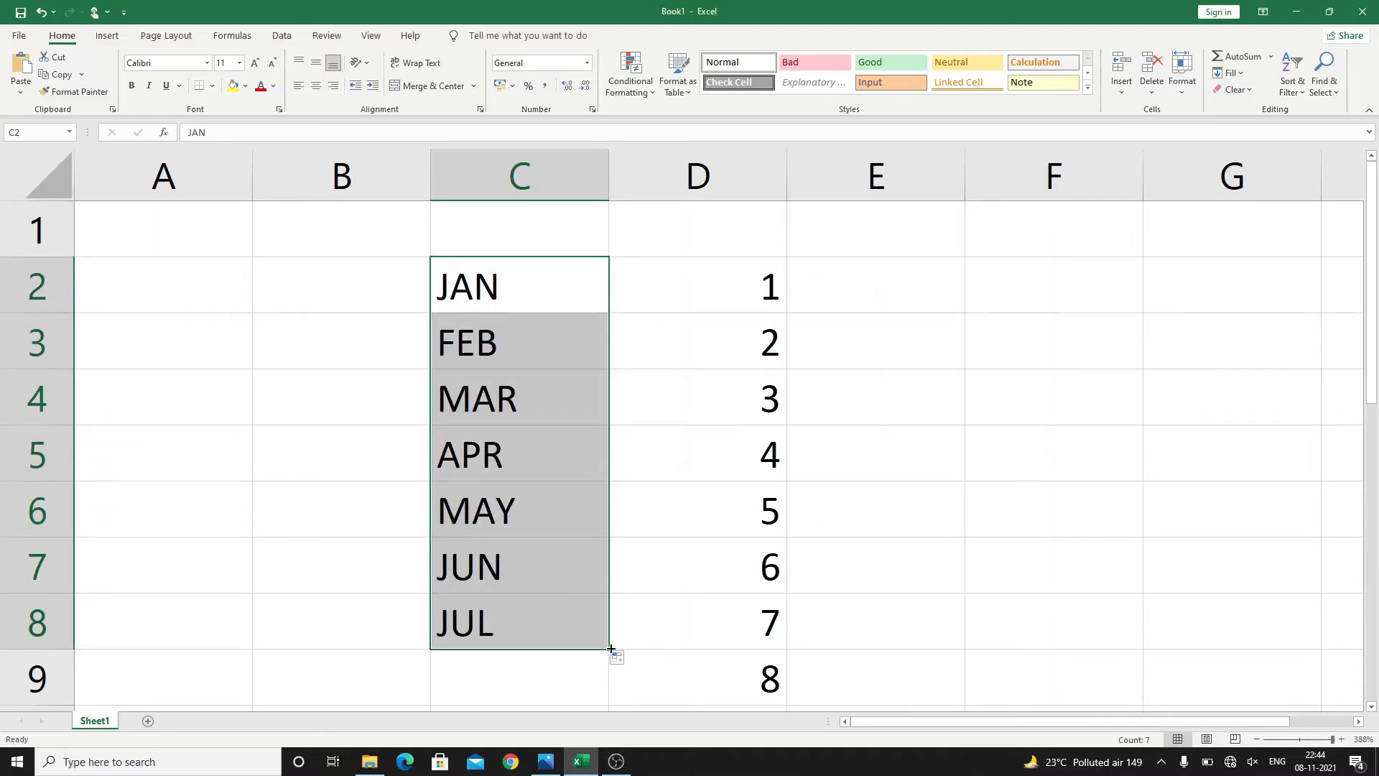
left_click_drag(608, 647, 594, 606)
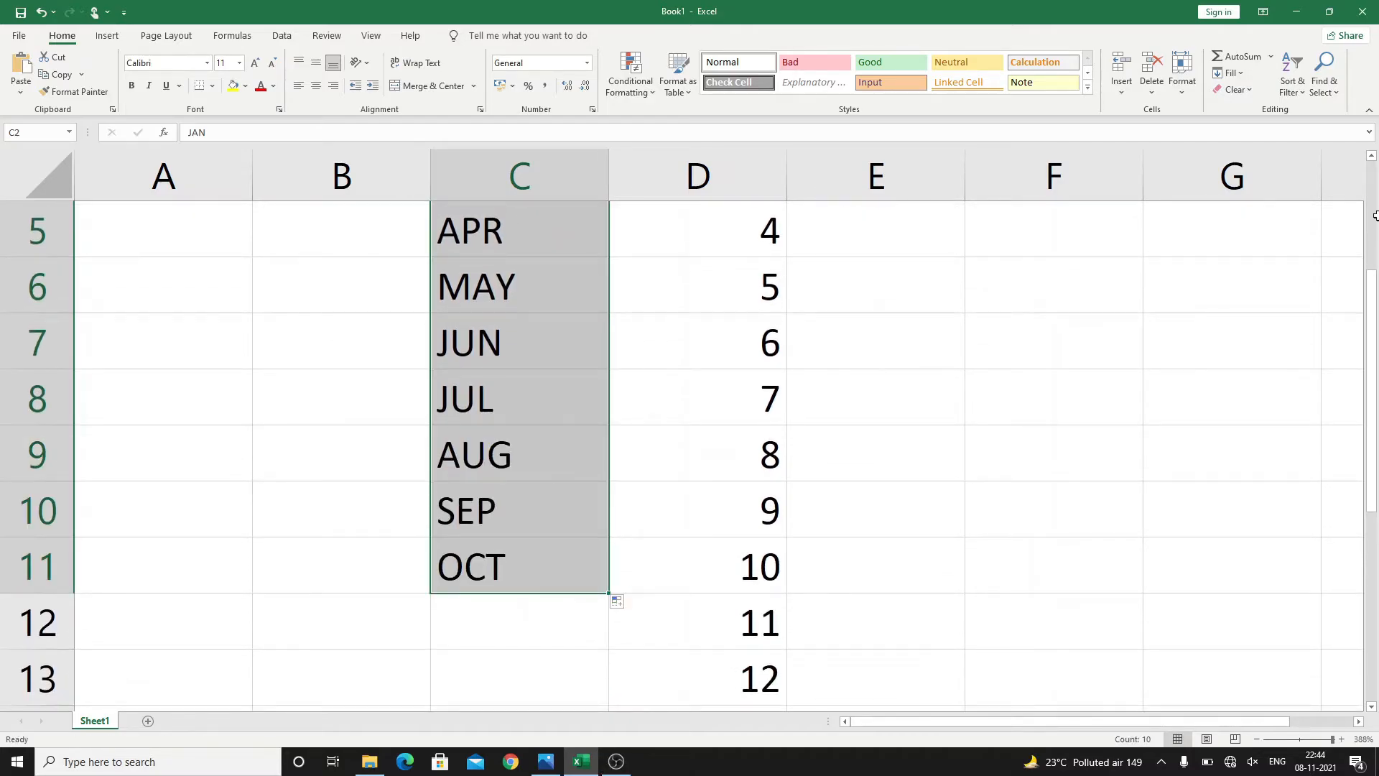
Enter 2 in cell F2 and 4 in cell F3 as the start of an even-number pattern.
left_click_drag(1372, 283, 1370, 188)
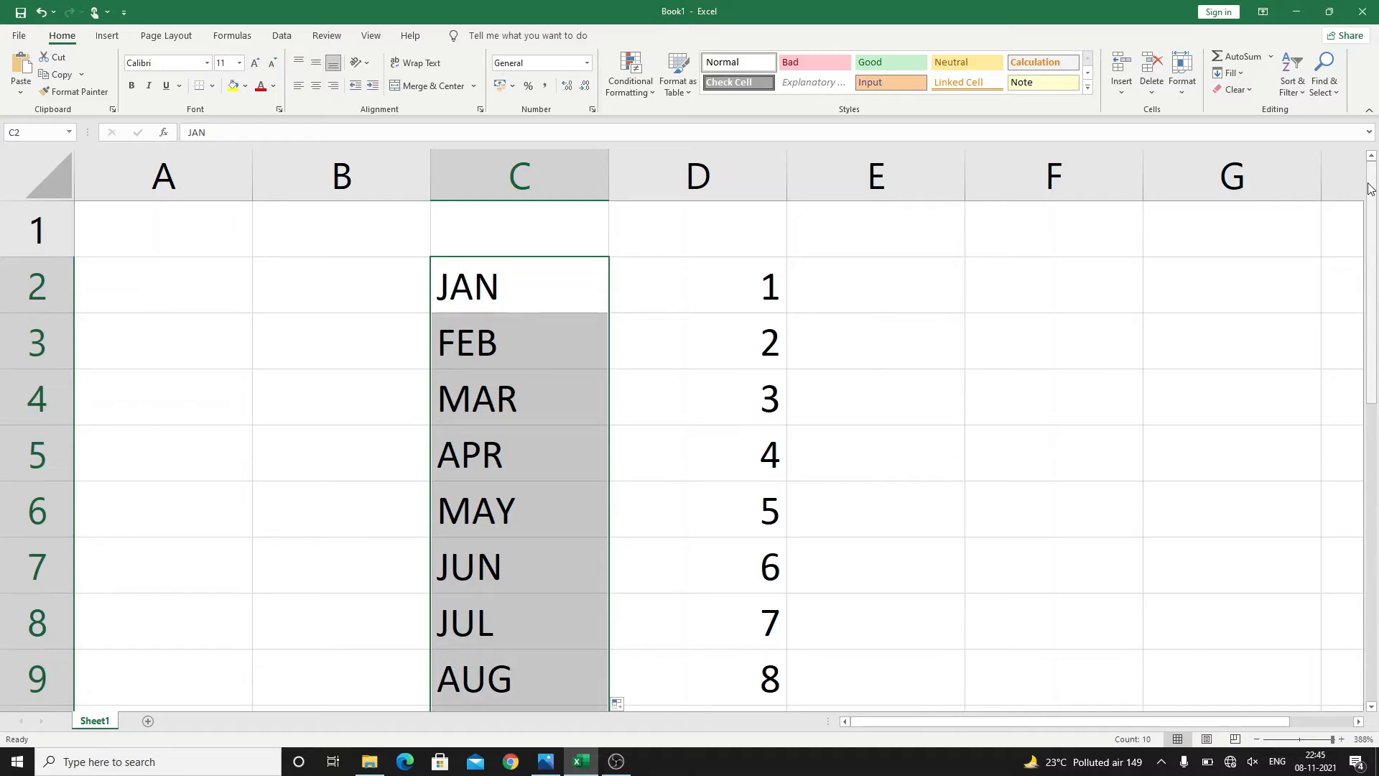
scroll(873, 524, "right", 1)
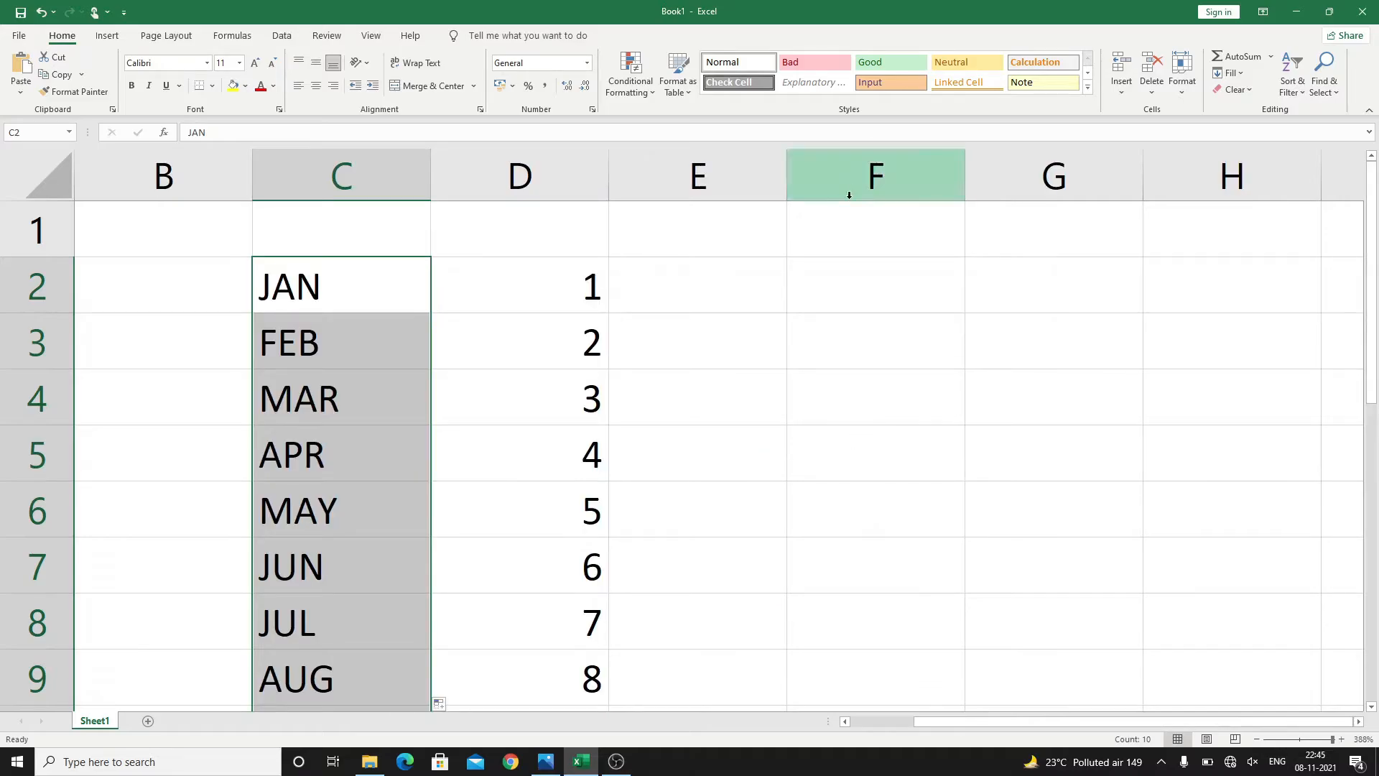
double_click(858, 283)
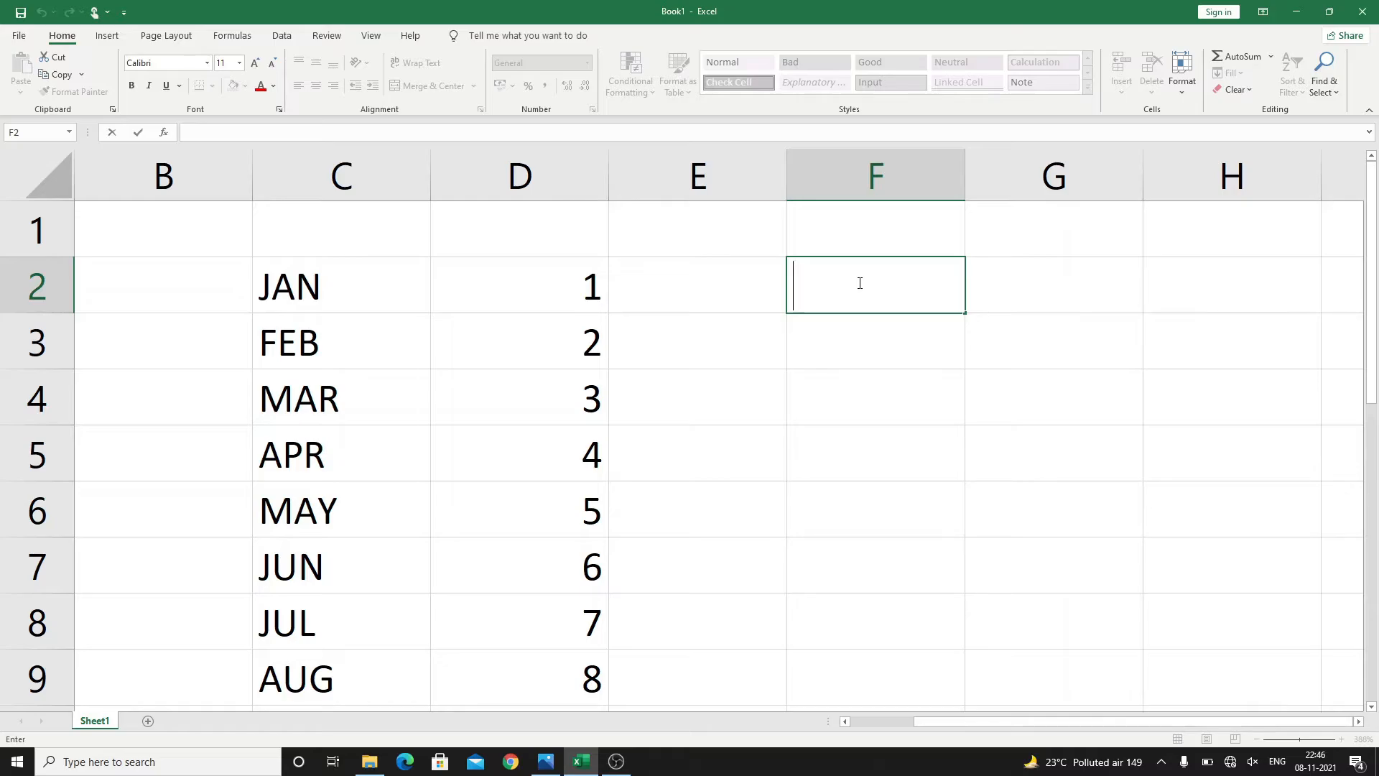
type("2")
key("Return")
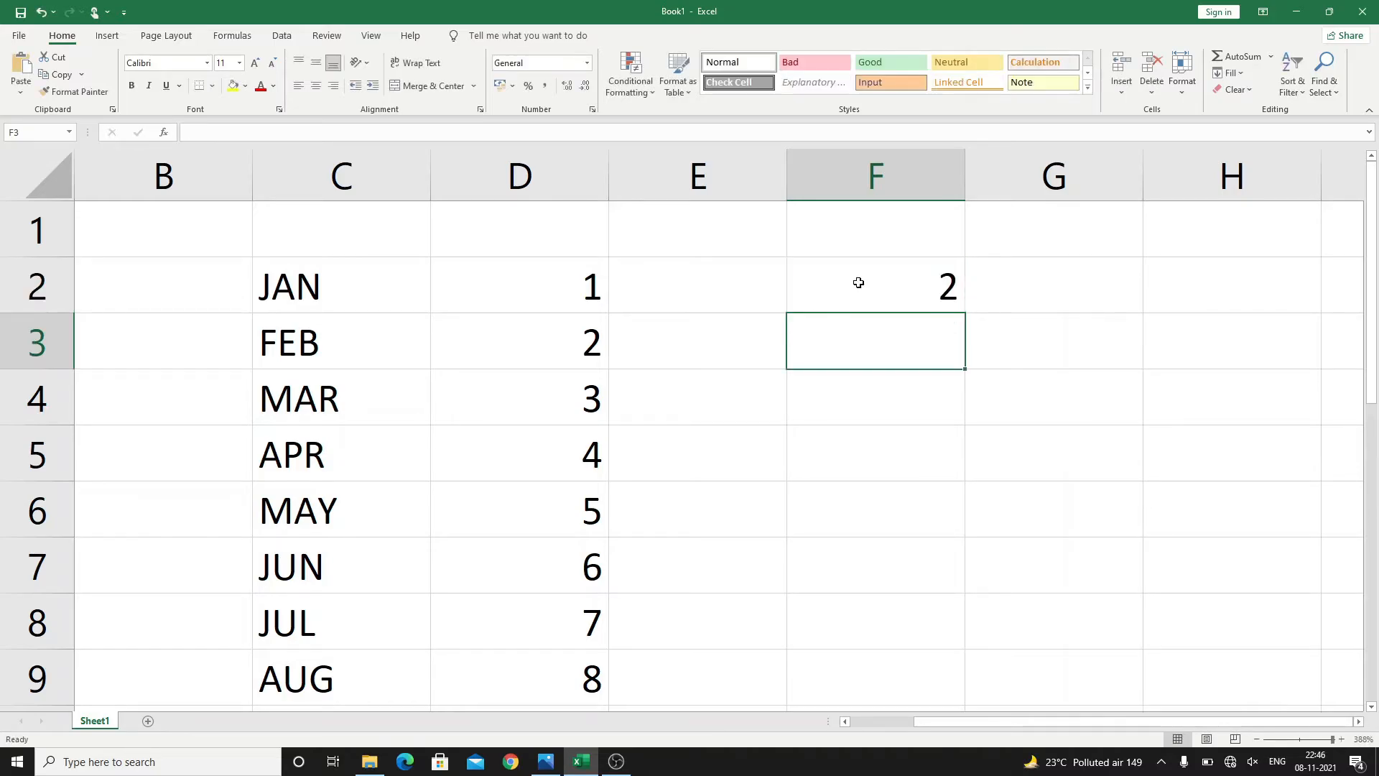
type("4")
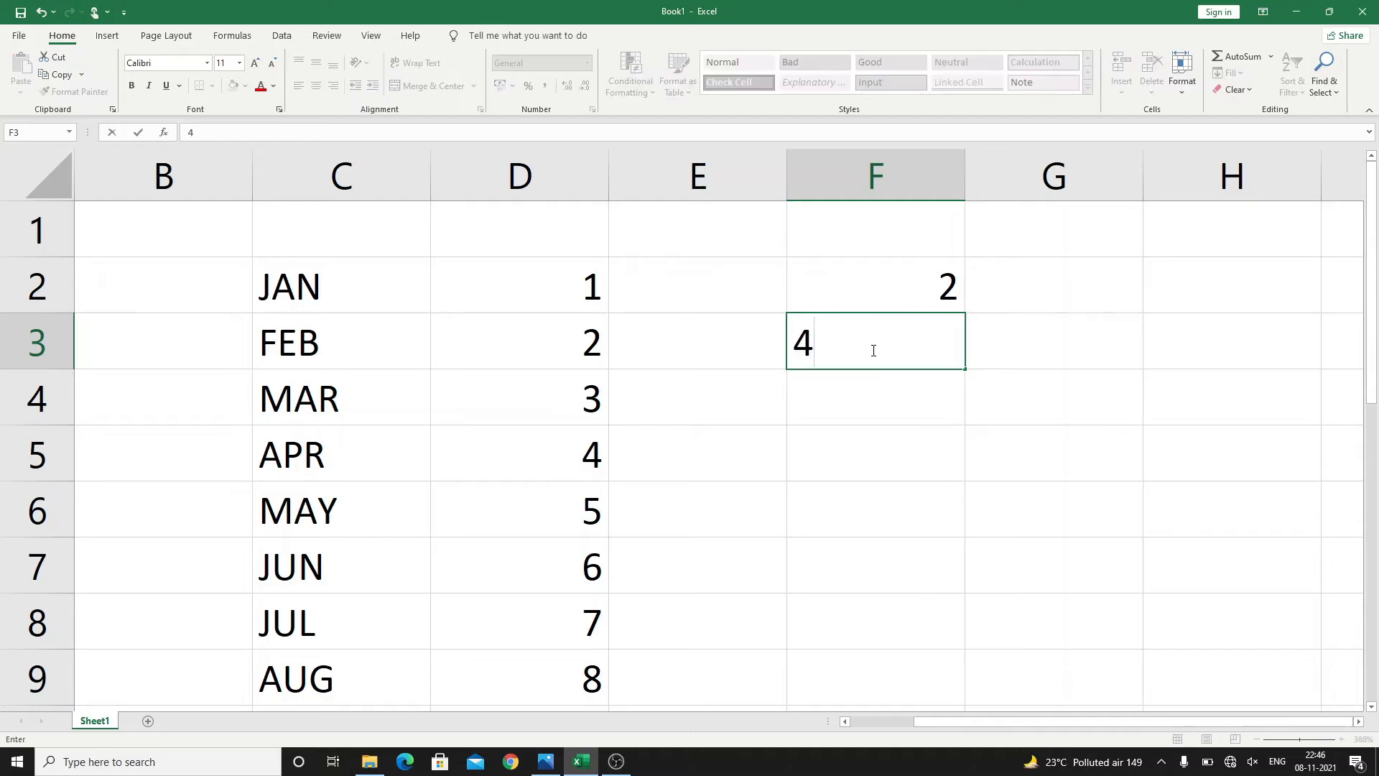
key("Return")
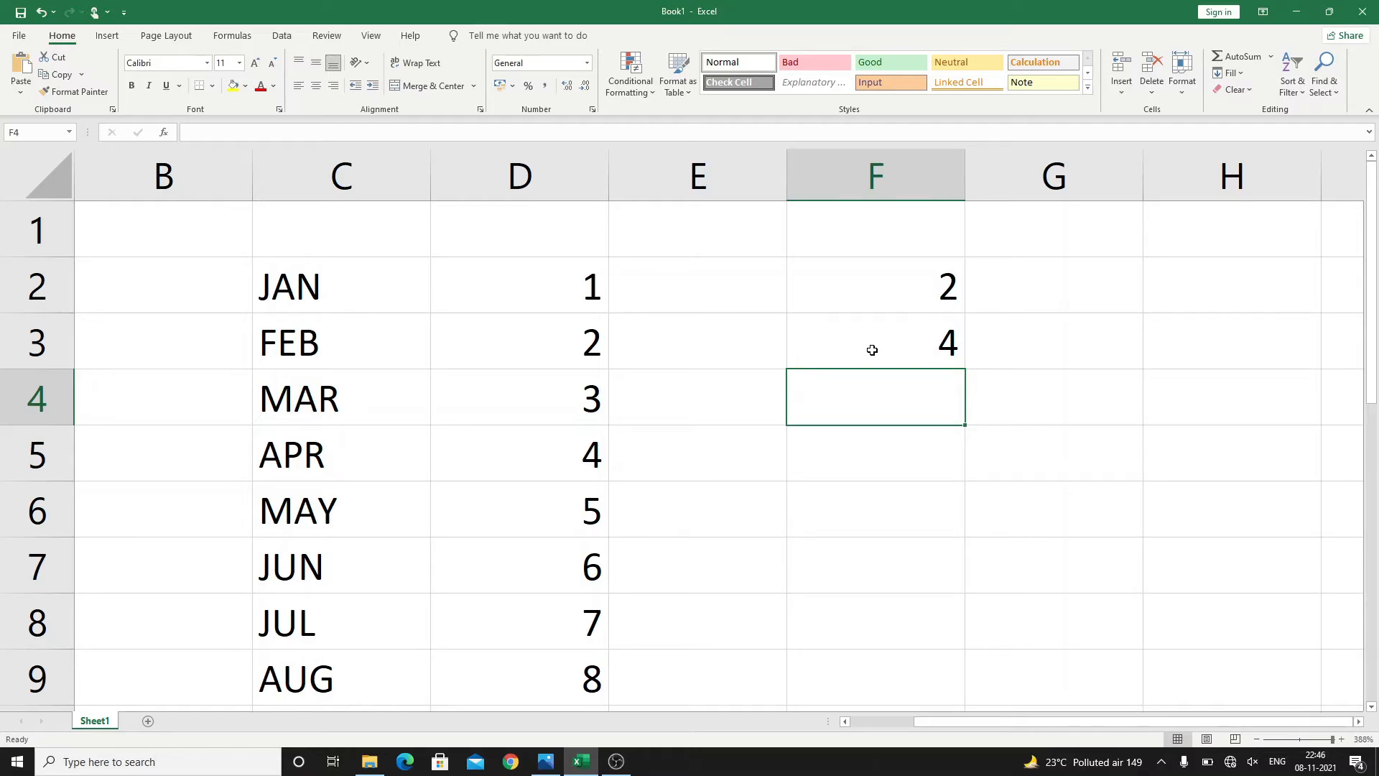
Select F2:F3 and AutoFill the even-number pattern down to 16 in F9.
left_click(877, 293)
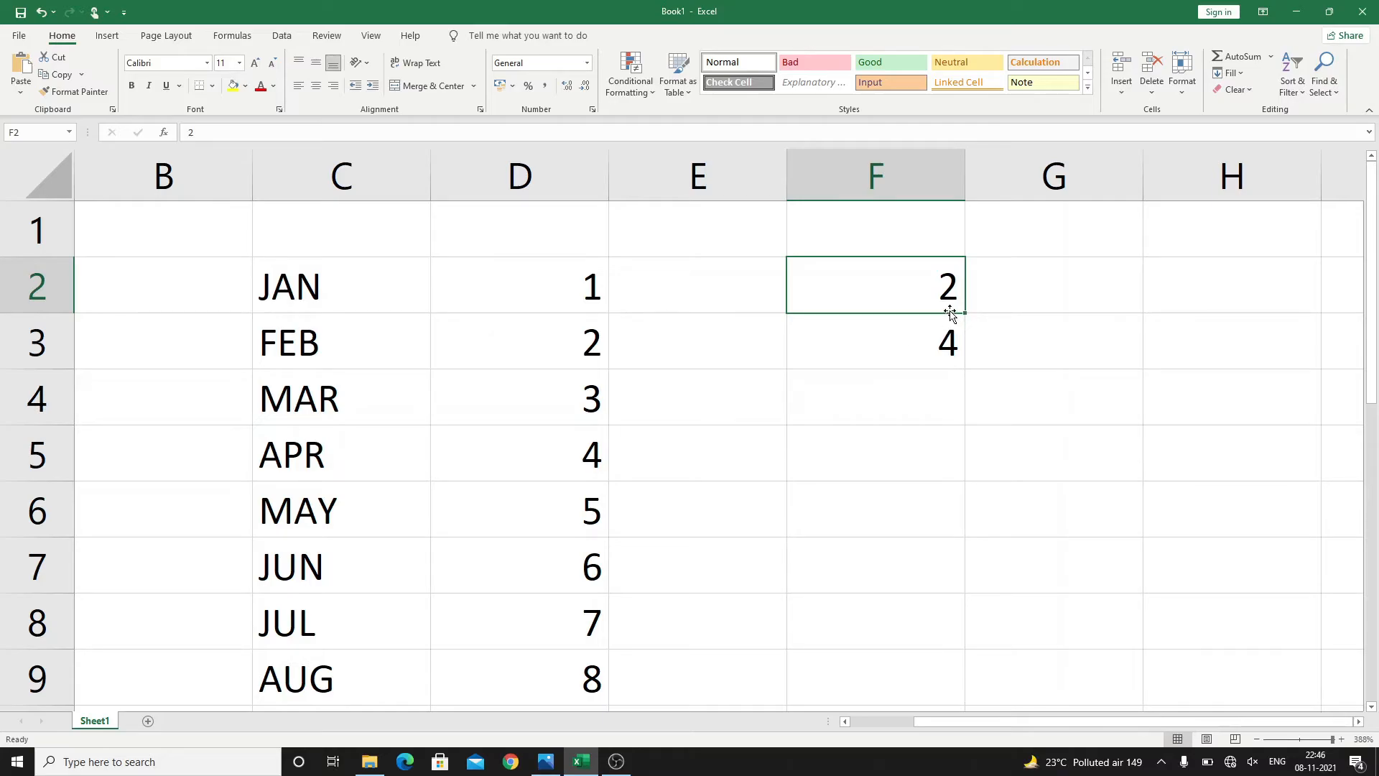
key("shift+Down")
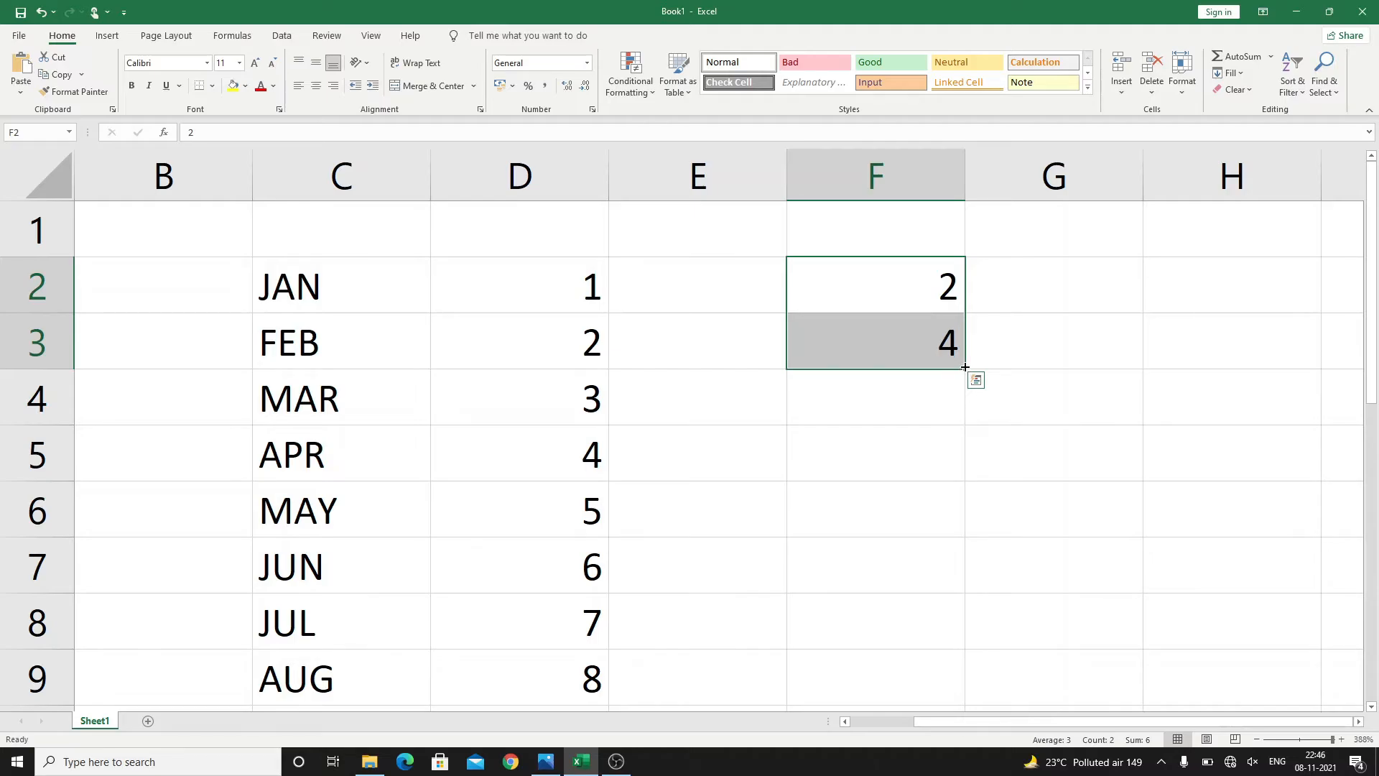
left_click_drag(965, 367, 966, 590)
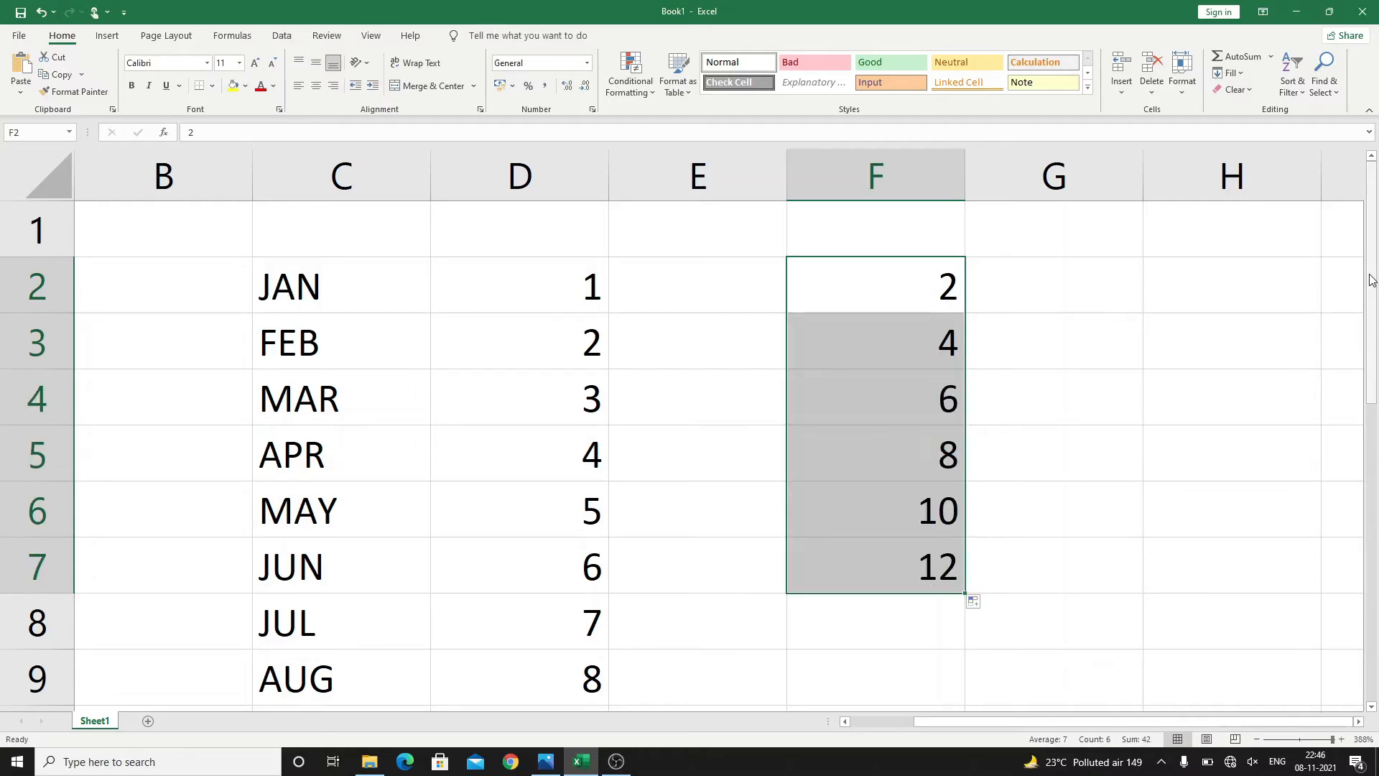
left_click_drag(1371, 283, 1372, 291)
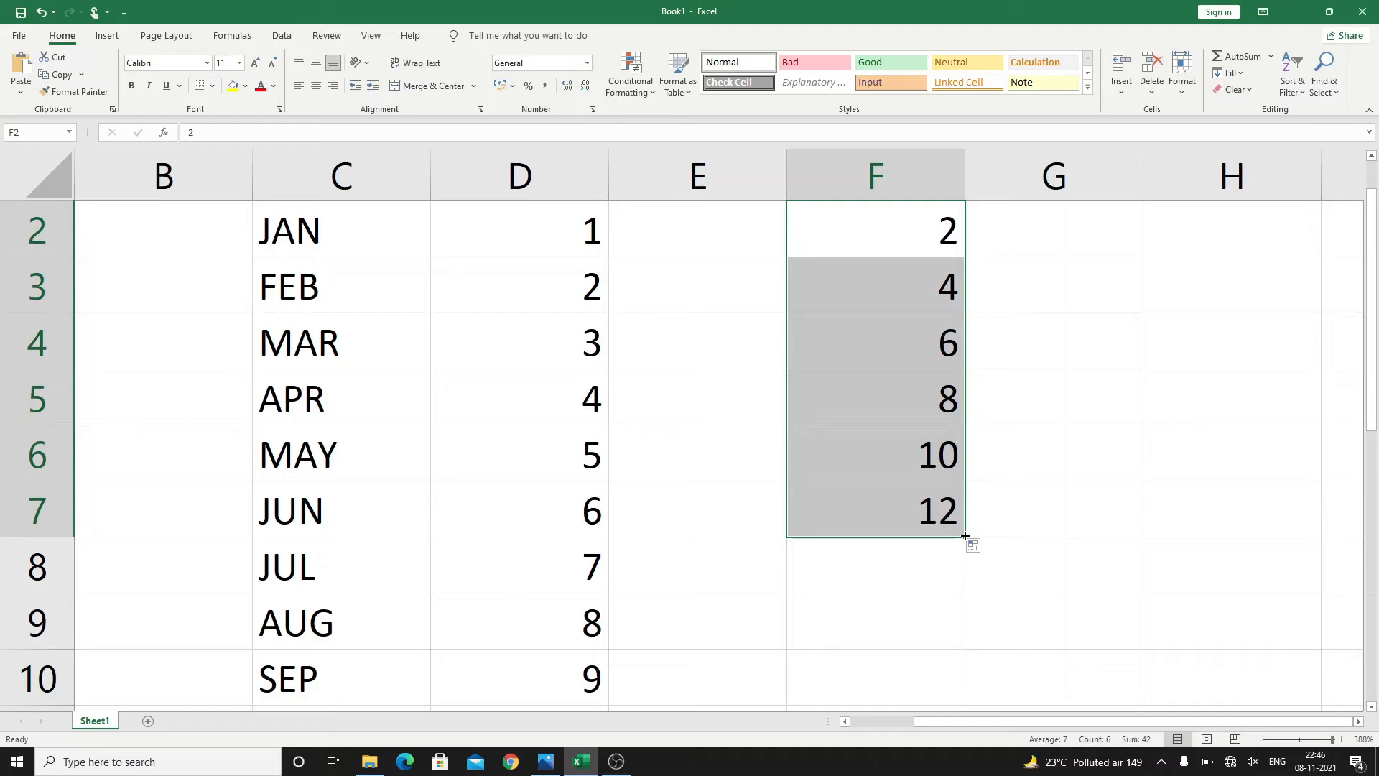
left_click_drag(965, 536, 947, 624)
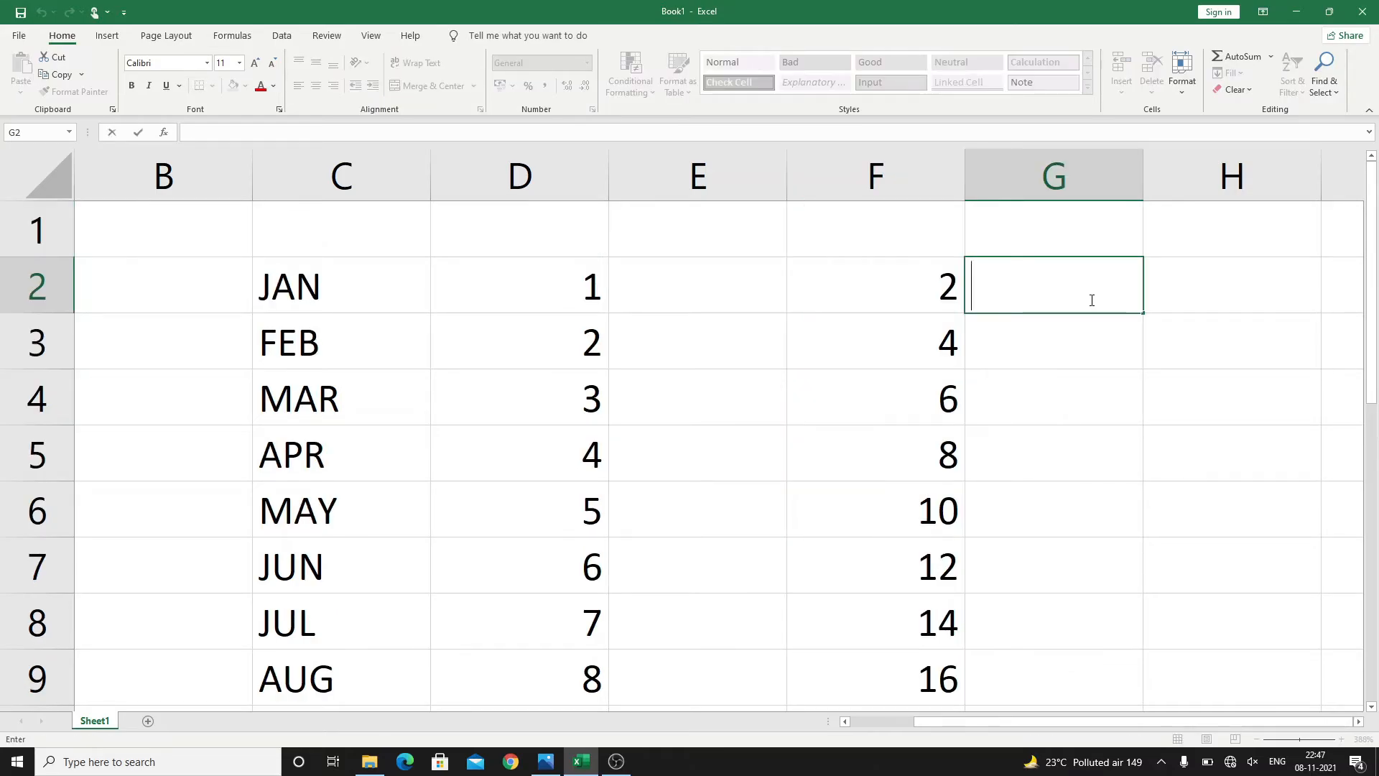
Enter JAN in cell G2 and MAR in cell G3 as an alternate-month pattern.
type("JAN")
key("Return")
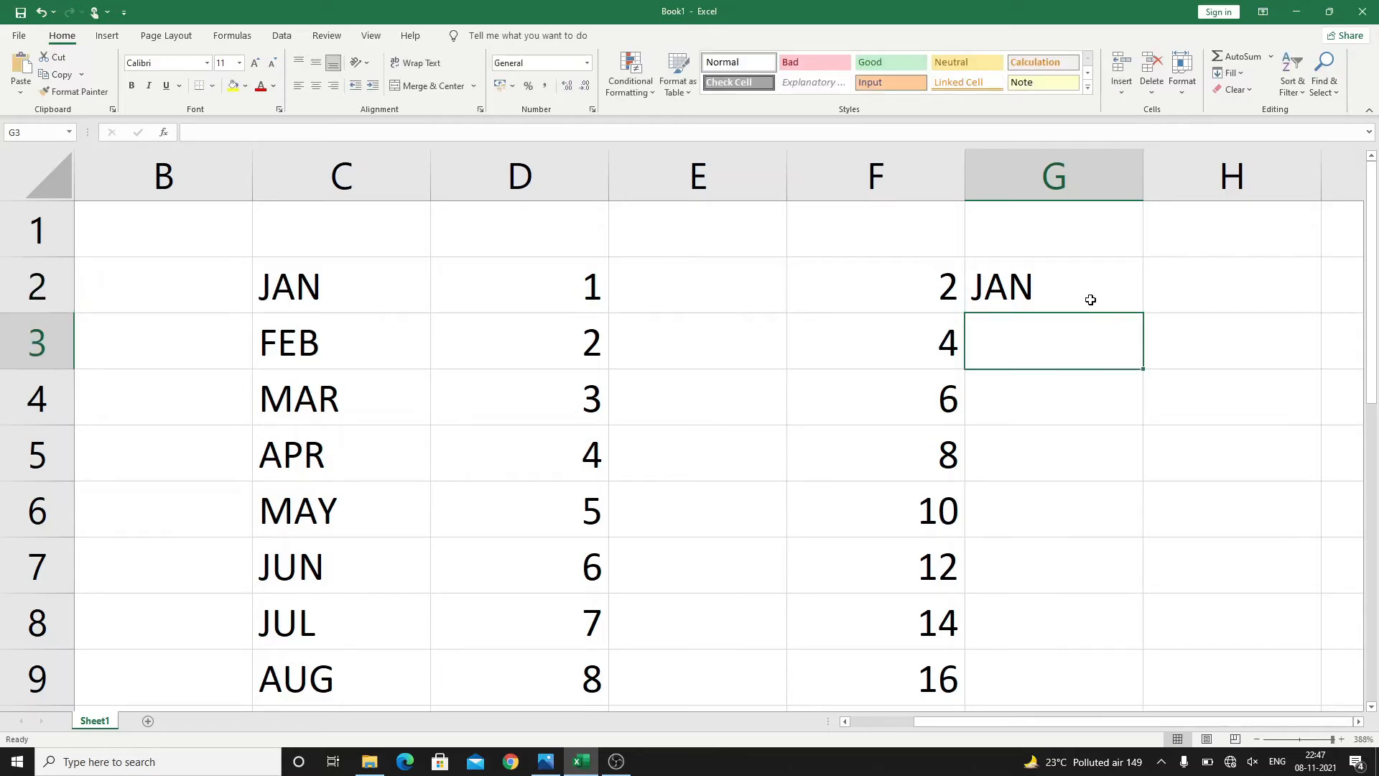
type("MAR")
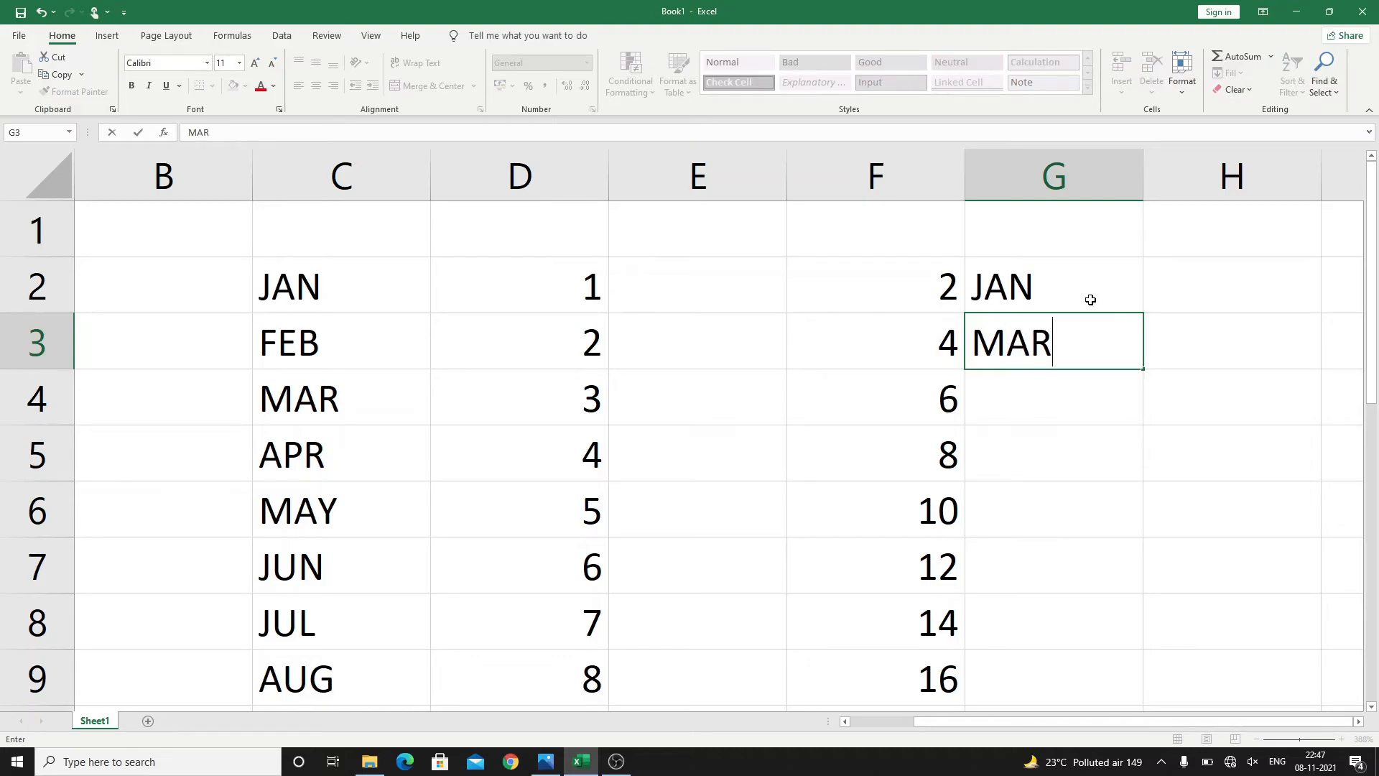
Select G2:G3 and AutoFill the alternate months down to G8.
left_click(1092, 283)
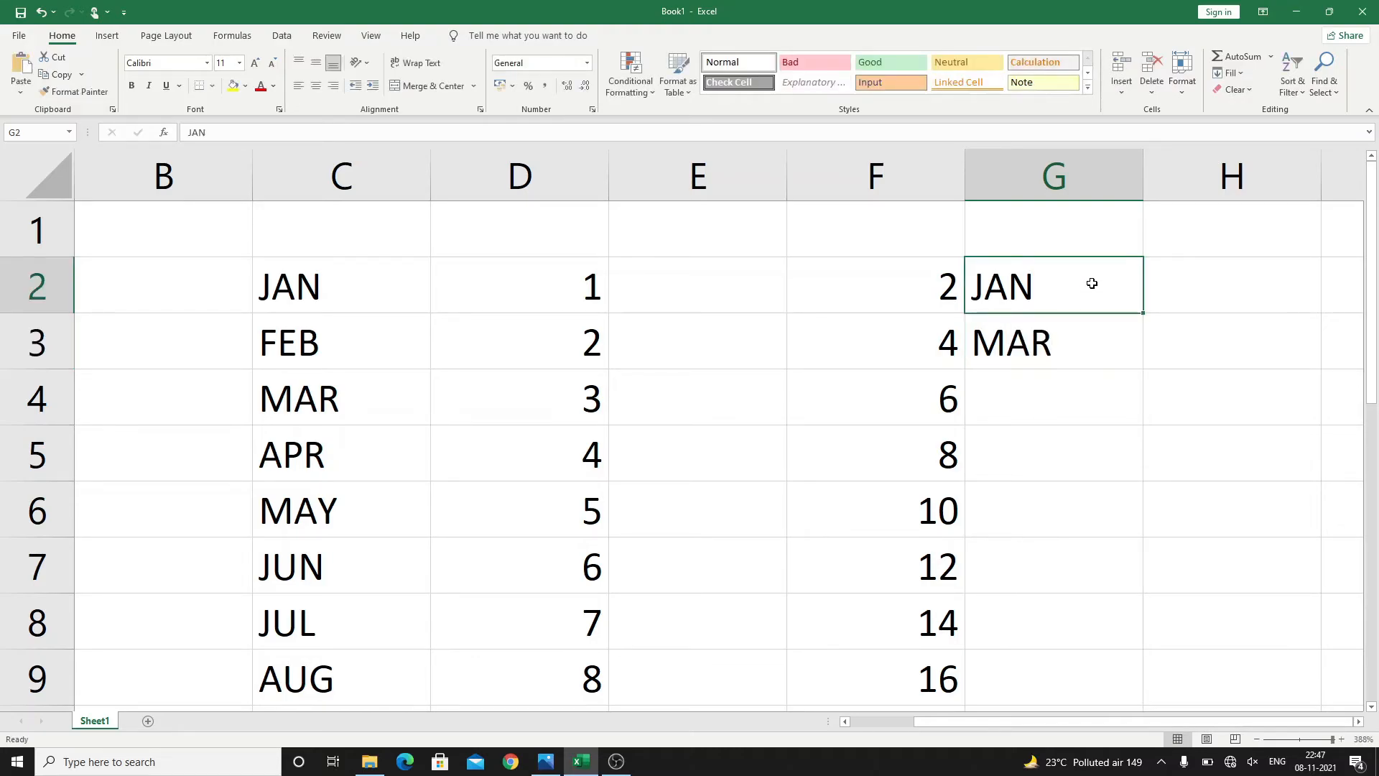
key("shift+Down")
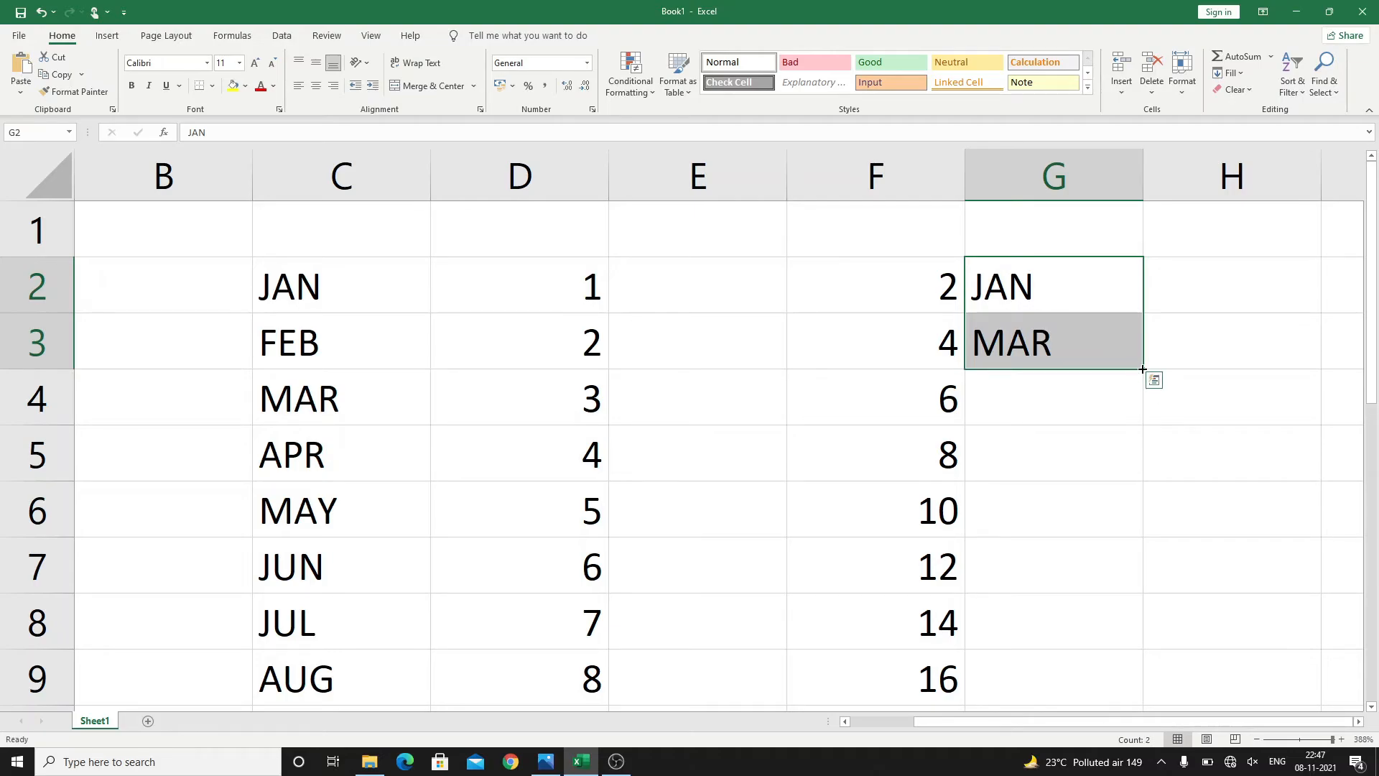
left_click_drag(1142, 369, 1124, 648)
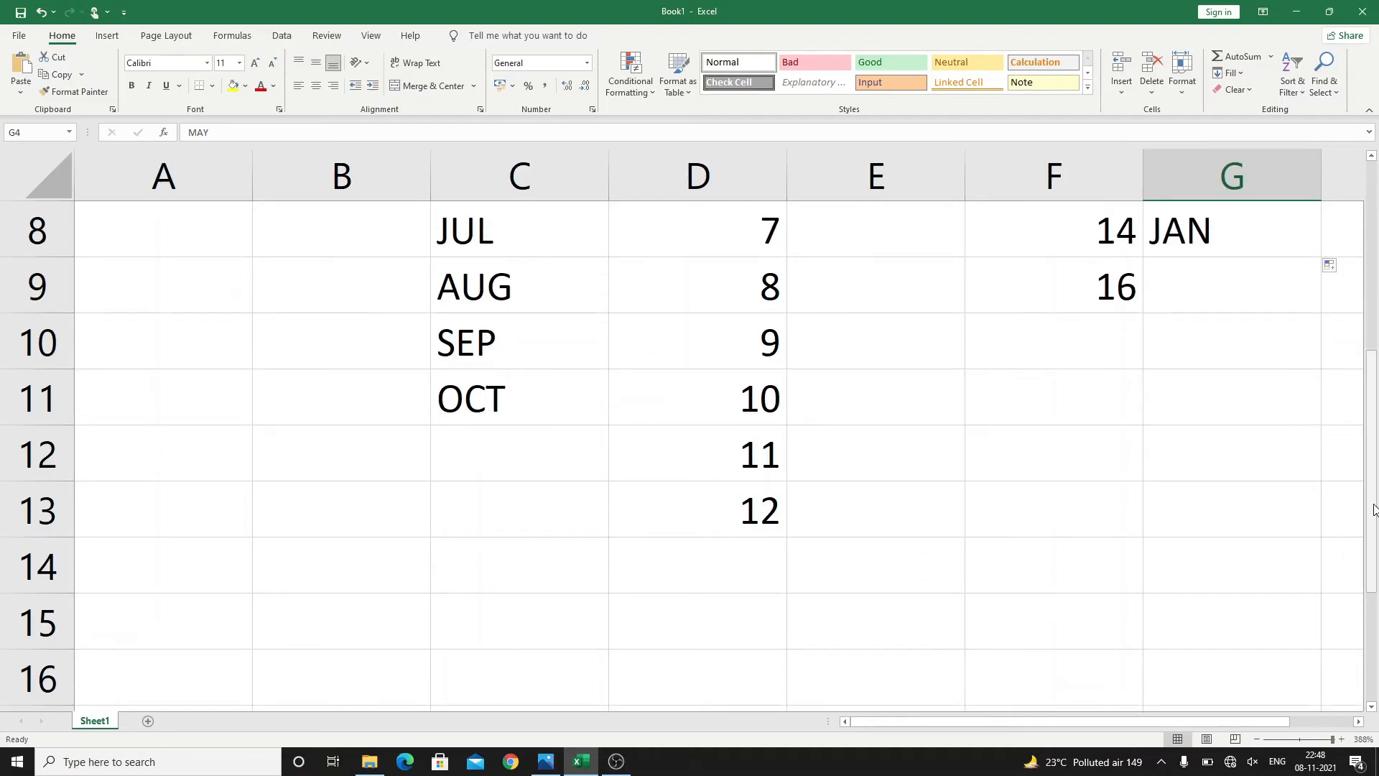
Enter 1 in the empty cell D15 as the starting value of a new series.
left_click_drag(1375, 509, 1378, 675)
scroll(729, 250, "down", 1)
left_click(729, 250)
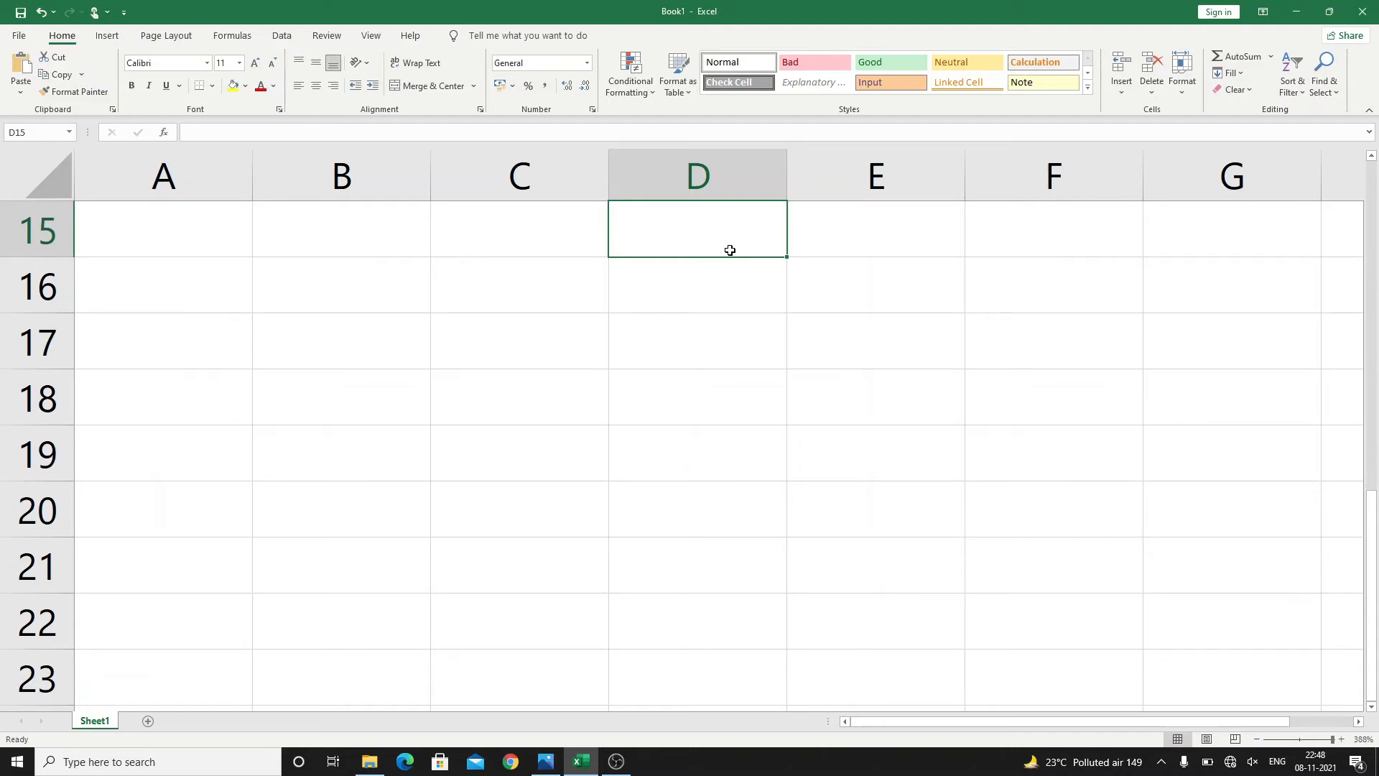
type("1")
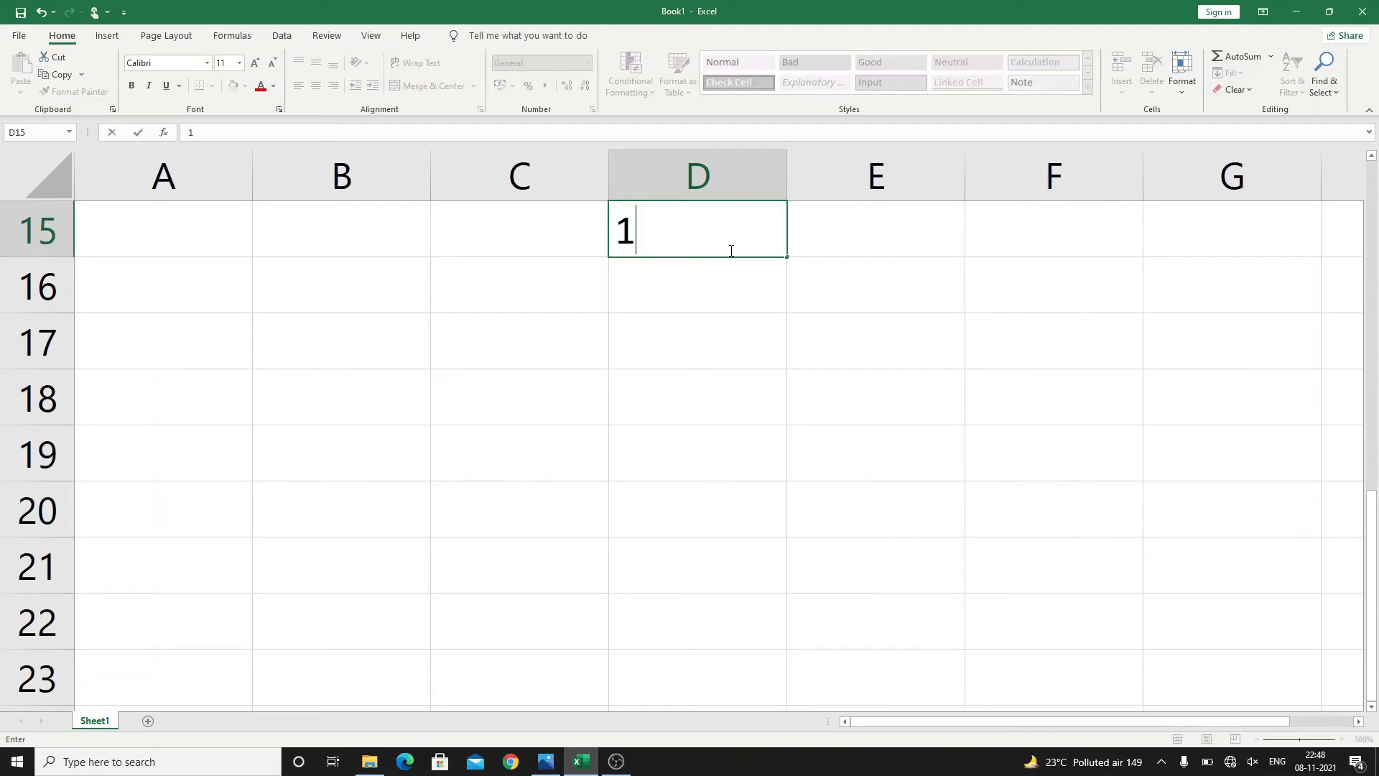
key("Return")
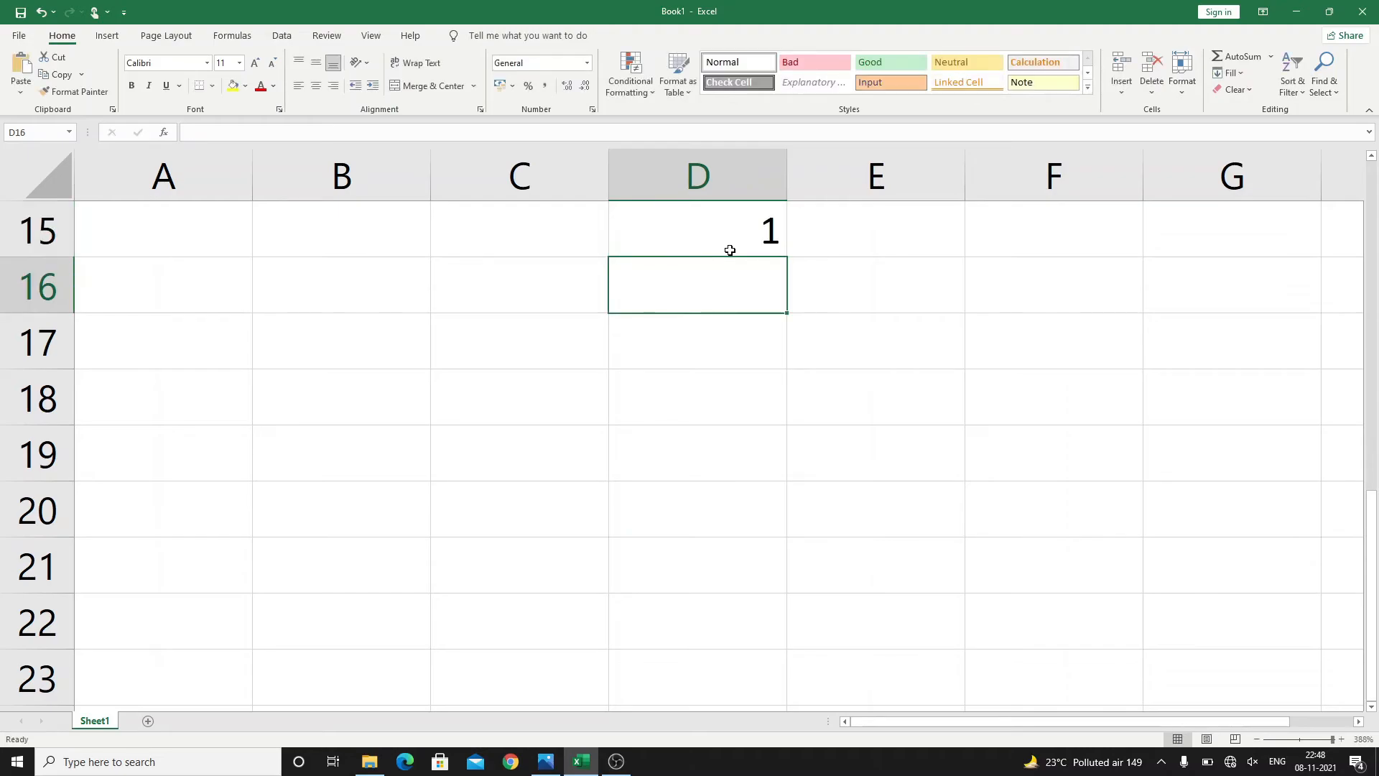
Select D15:D24 and fill it with a linear series in columns using a step value of 1.
left_click(737, 225)
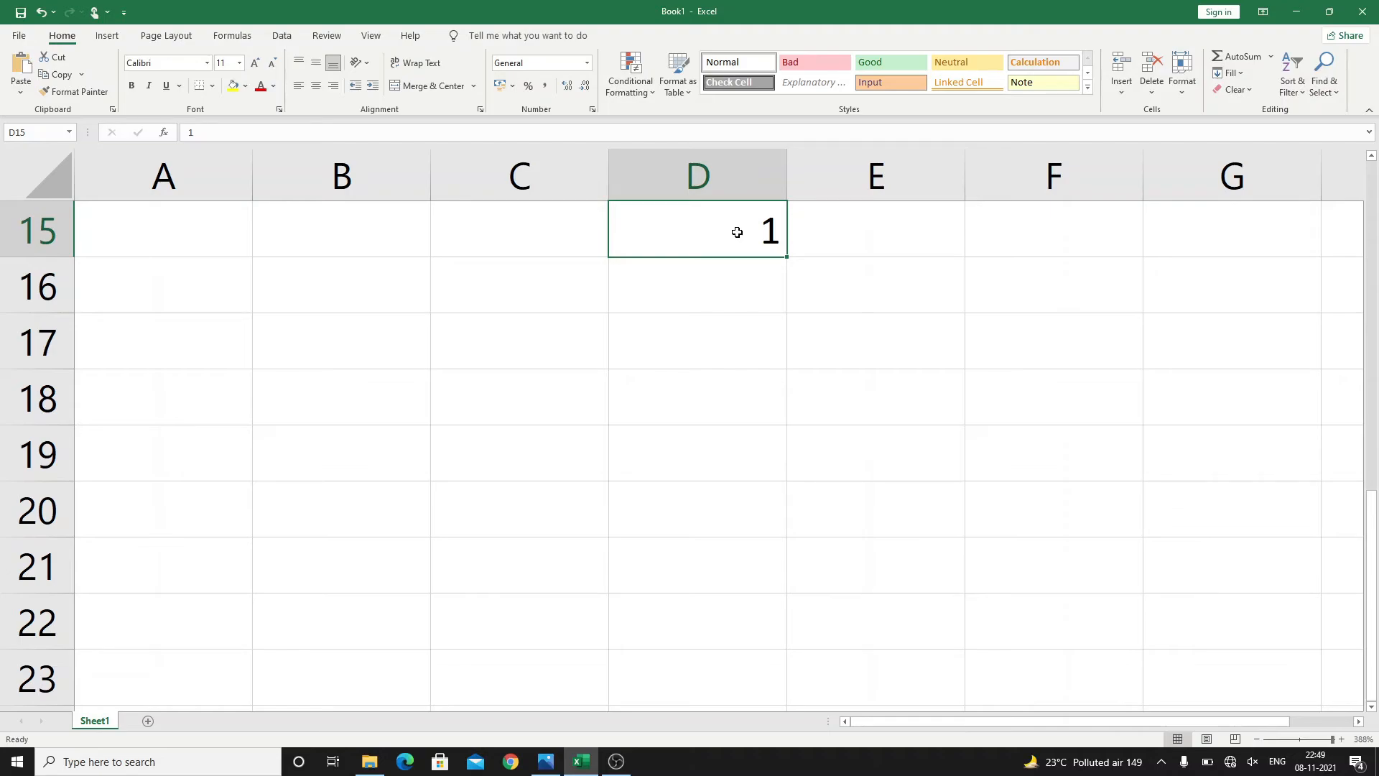
key("shift+Down")
key("shift+Down")
key("shift+Down")
key("shift+Down")
key("shift+Down")
key("shift+Down")
key("shift+Down")
key("shift+Down")
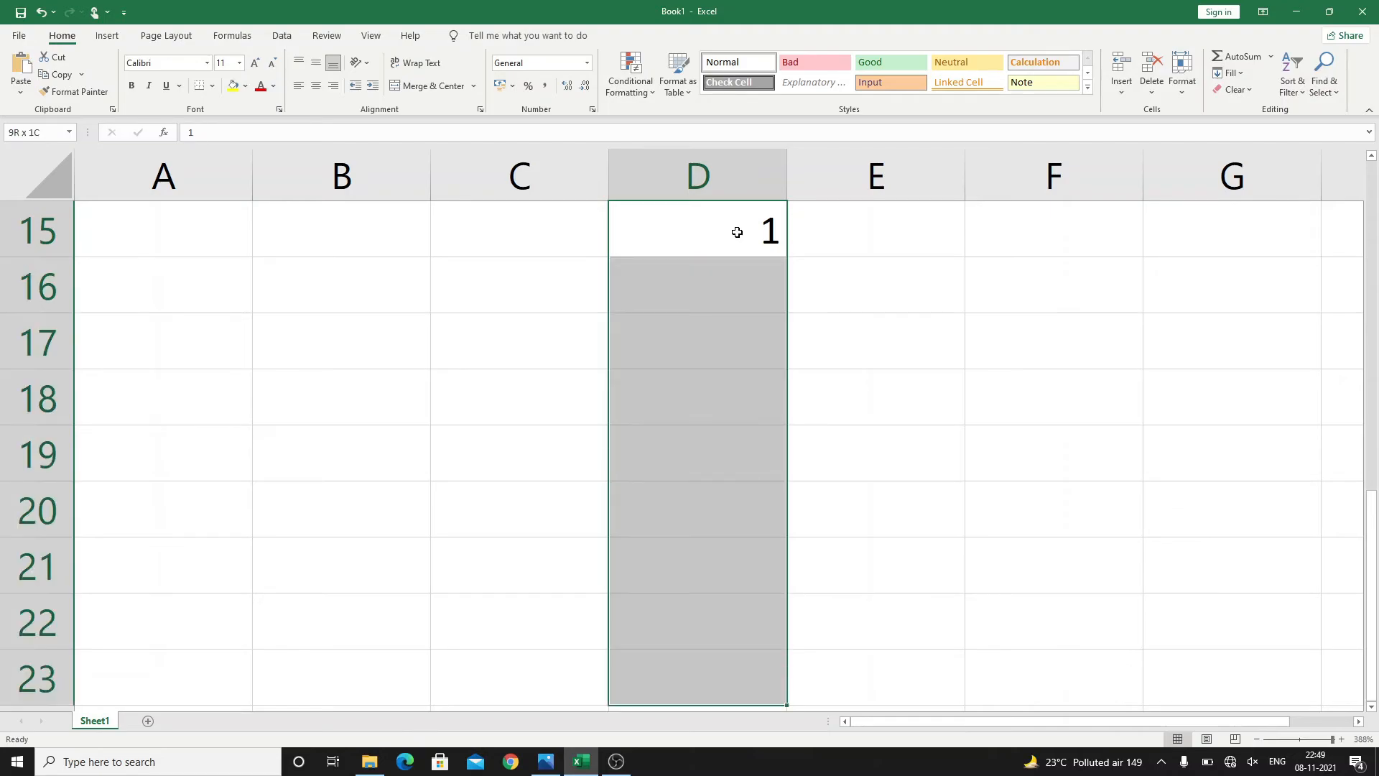
key("shift+Down")
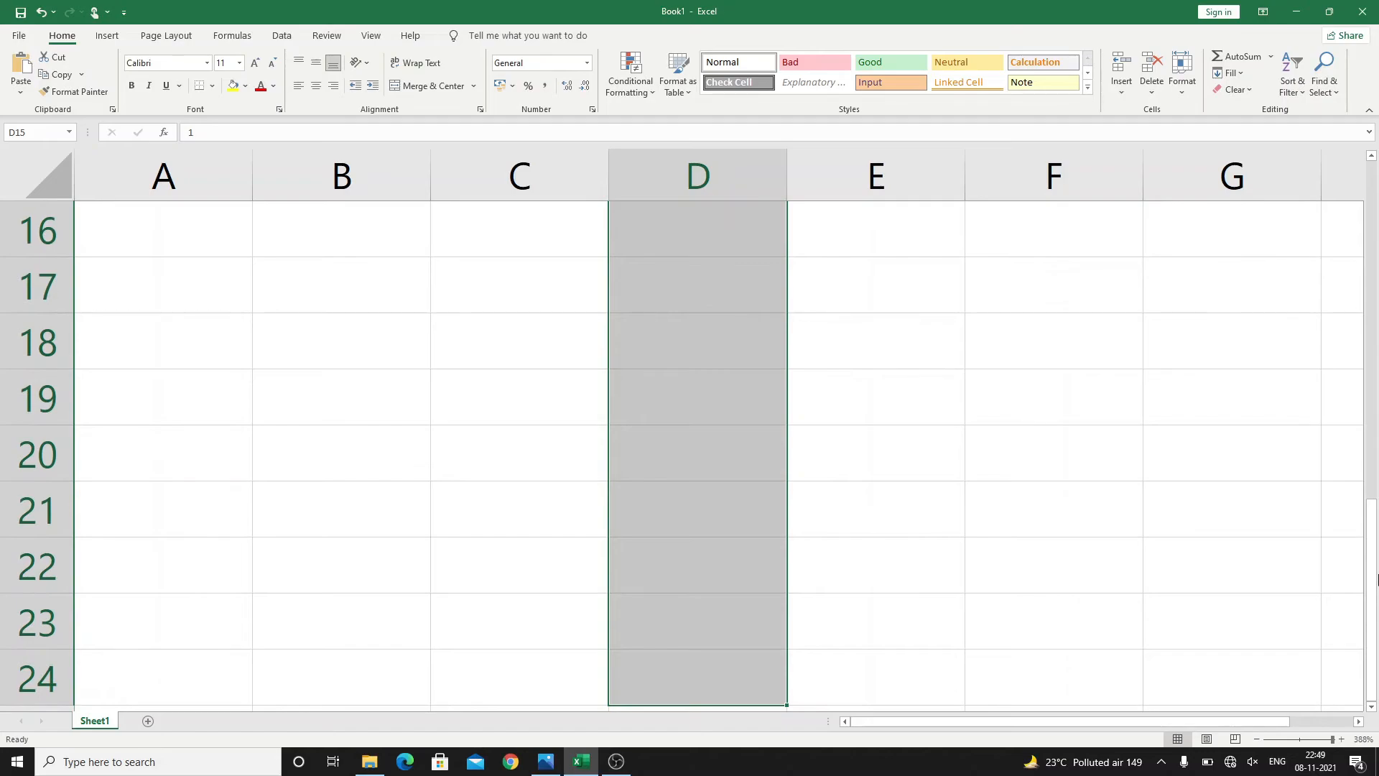
left_click_drag(1373, 569, 1373, 523)
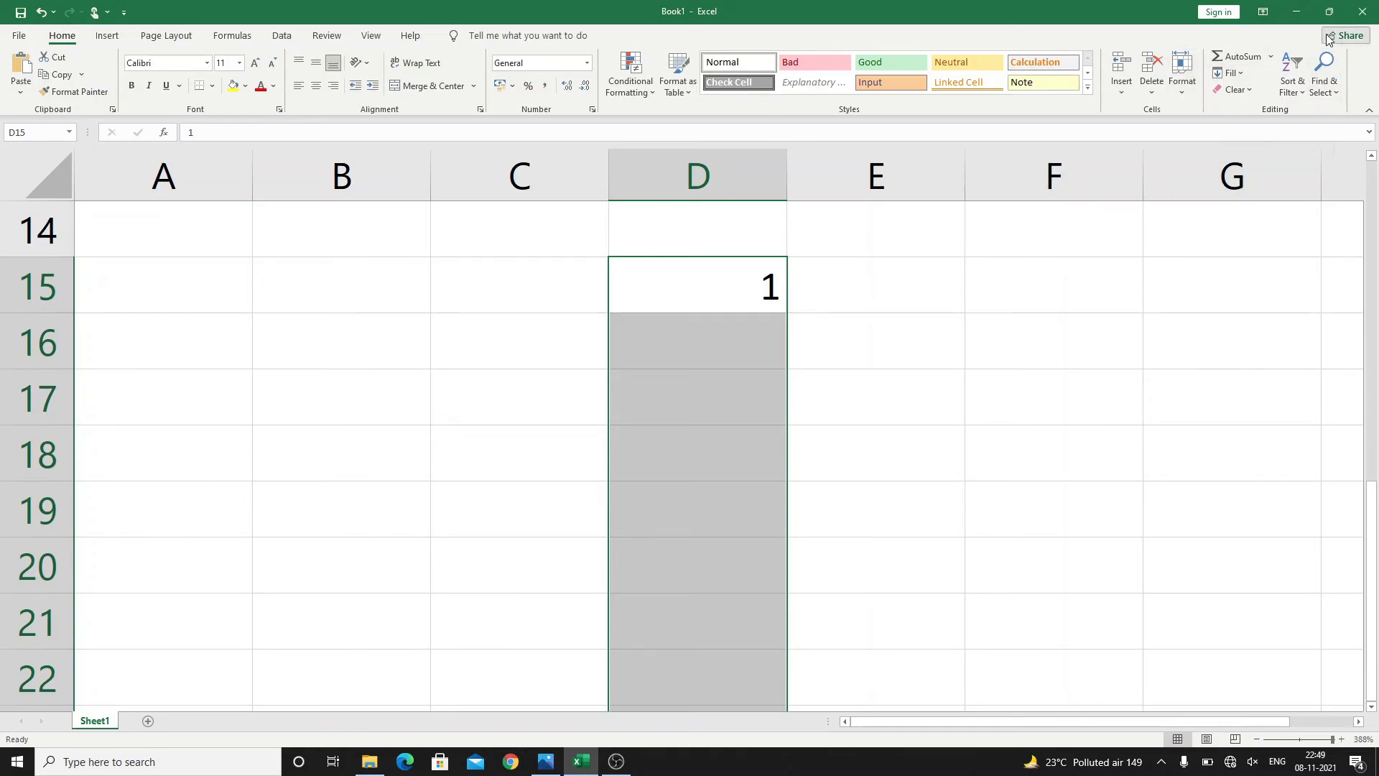
left_click(1232, 76)
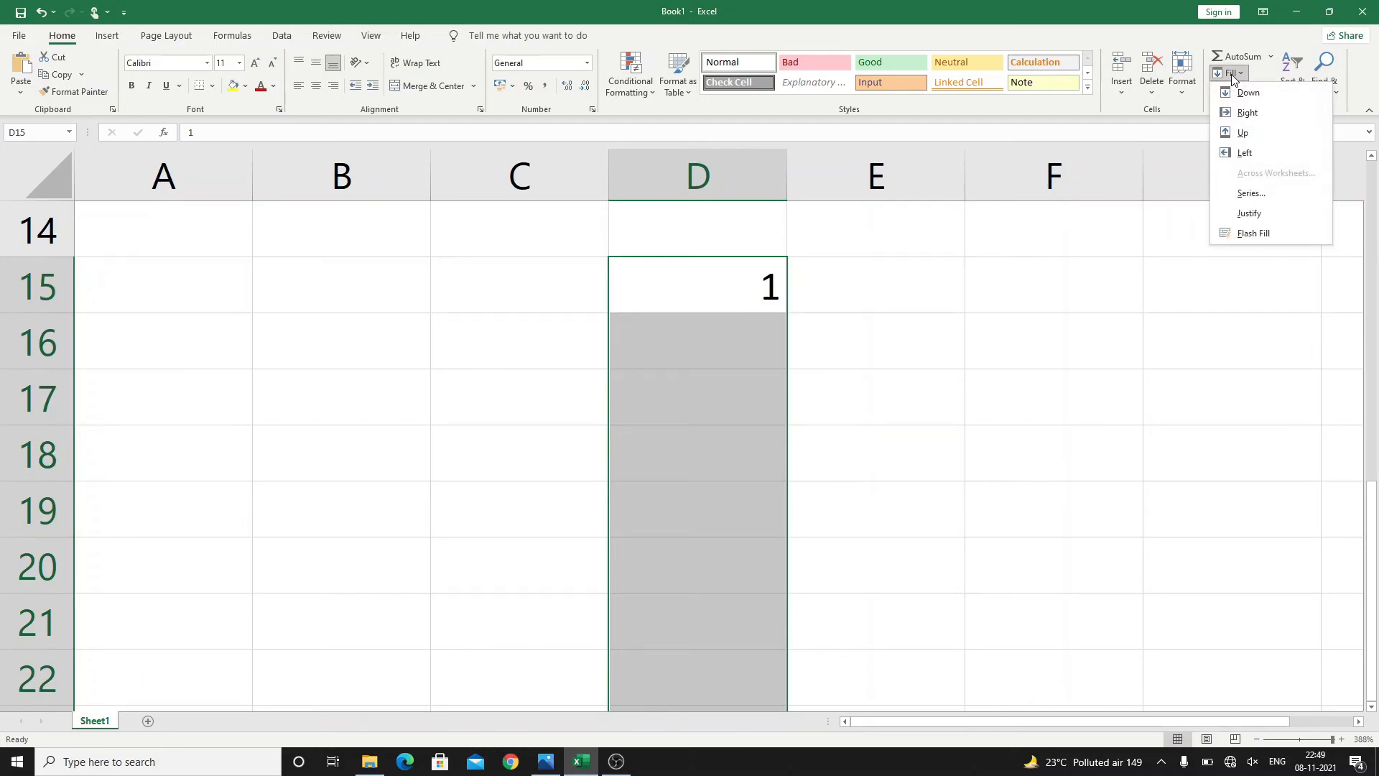
left_click(1283, 200)
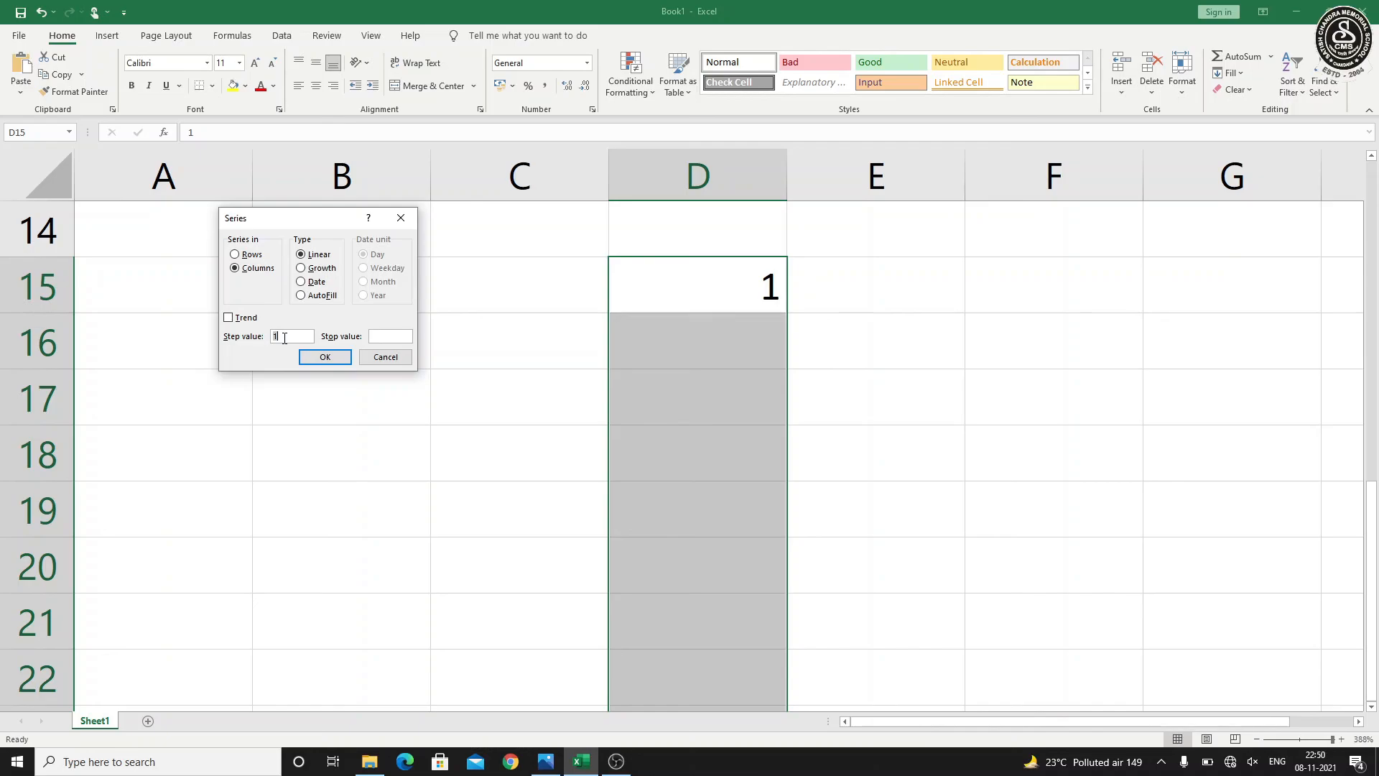
left_click(338, 358)
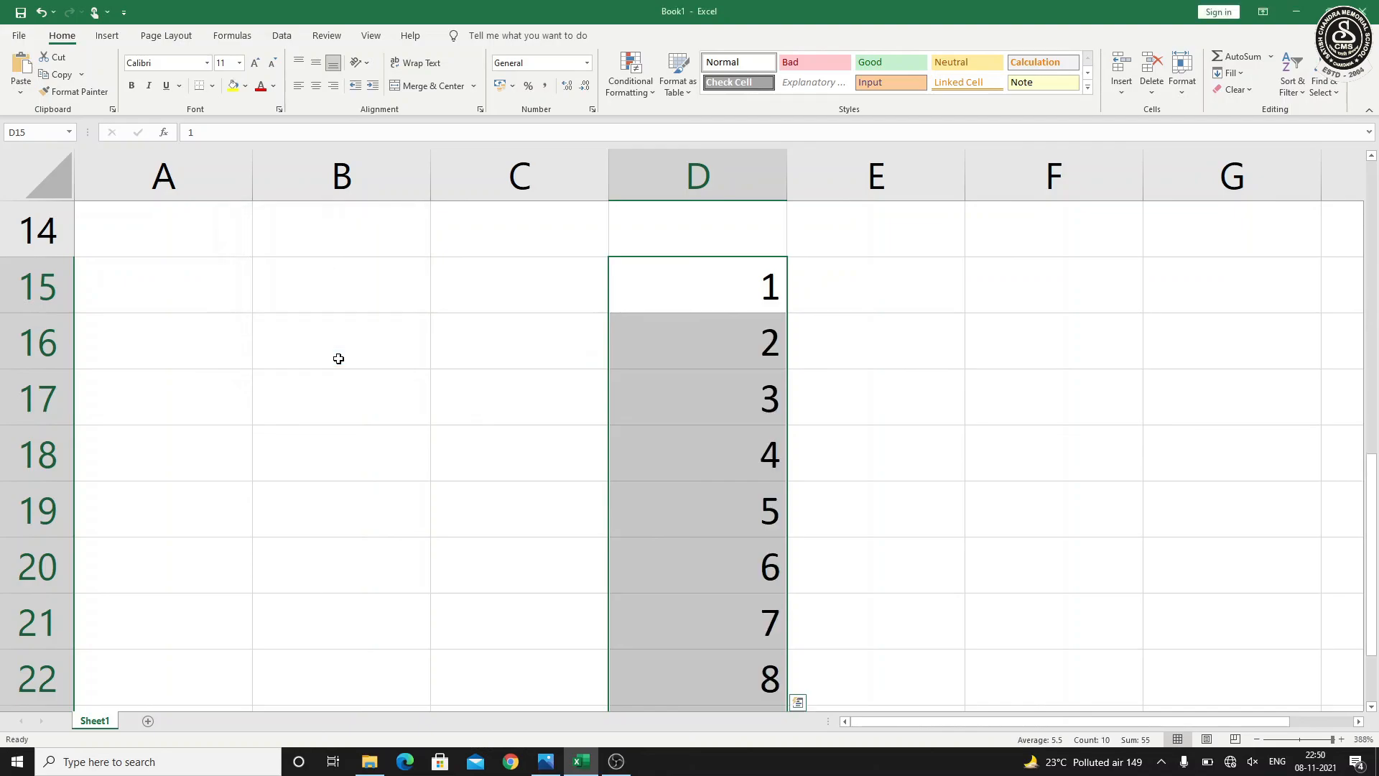